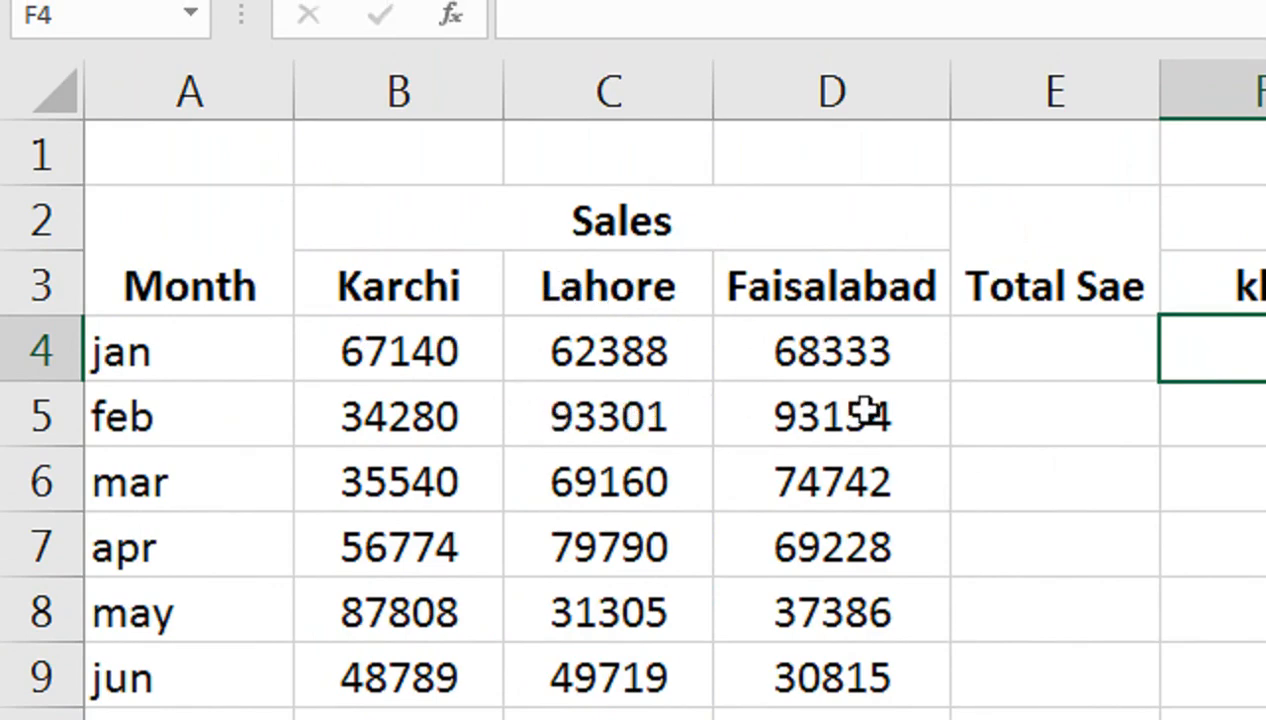
# Step: Total January's sales in E4 with =SUM(B4:D4) and fill the formula down the Total Sae column to December
pyautogui.click(968, 352)
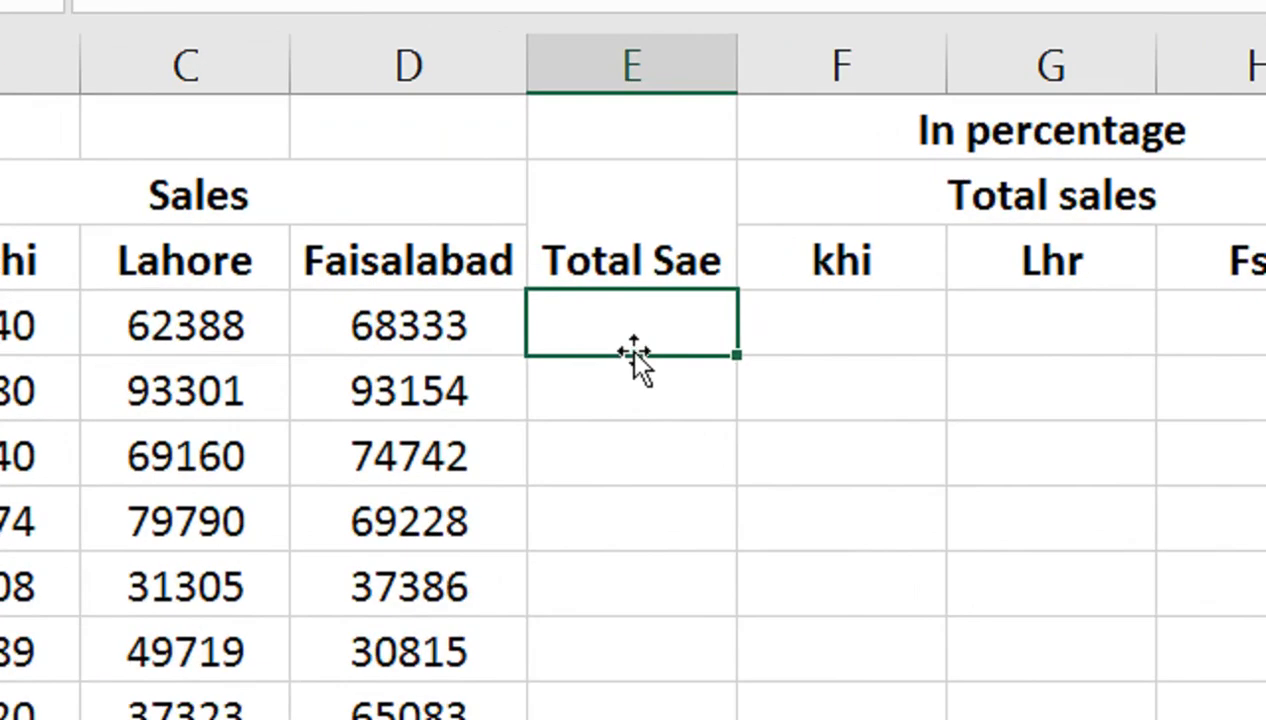
pyautogui.write('=sum')
pyautogui.press('Tab')
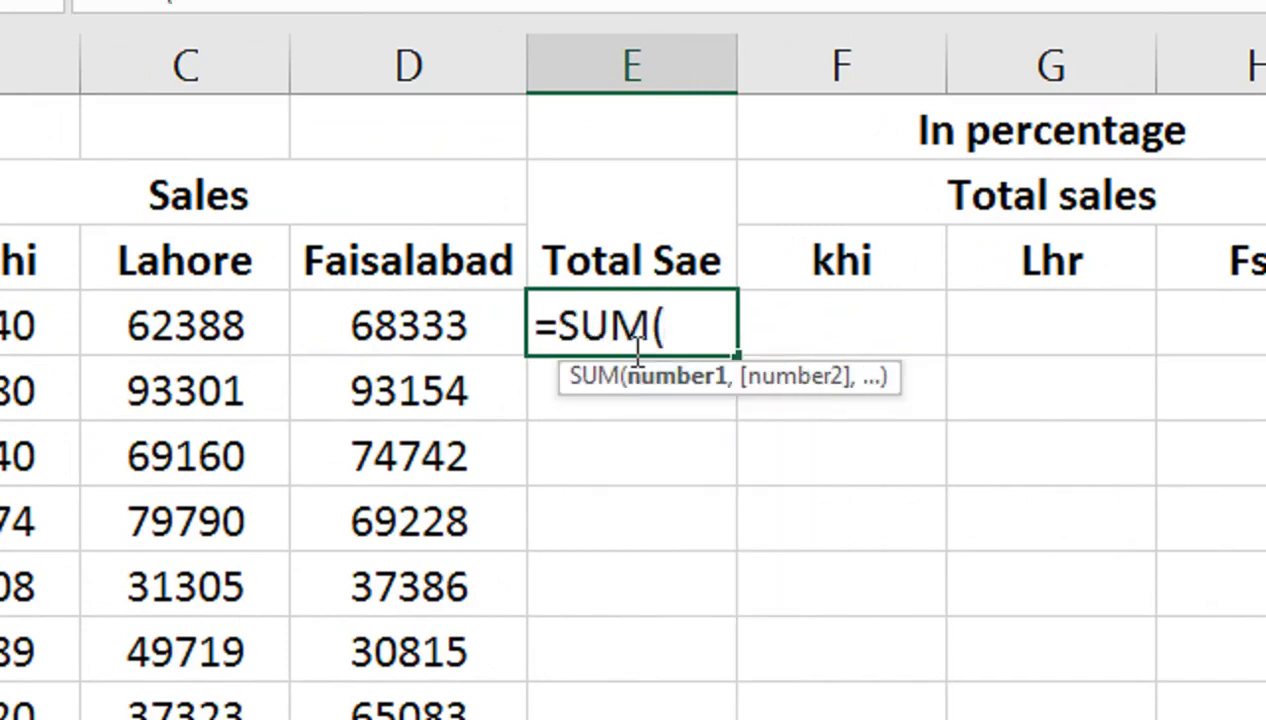
pyautogui.press('Left')
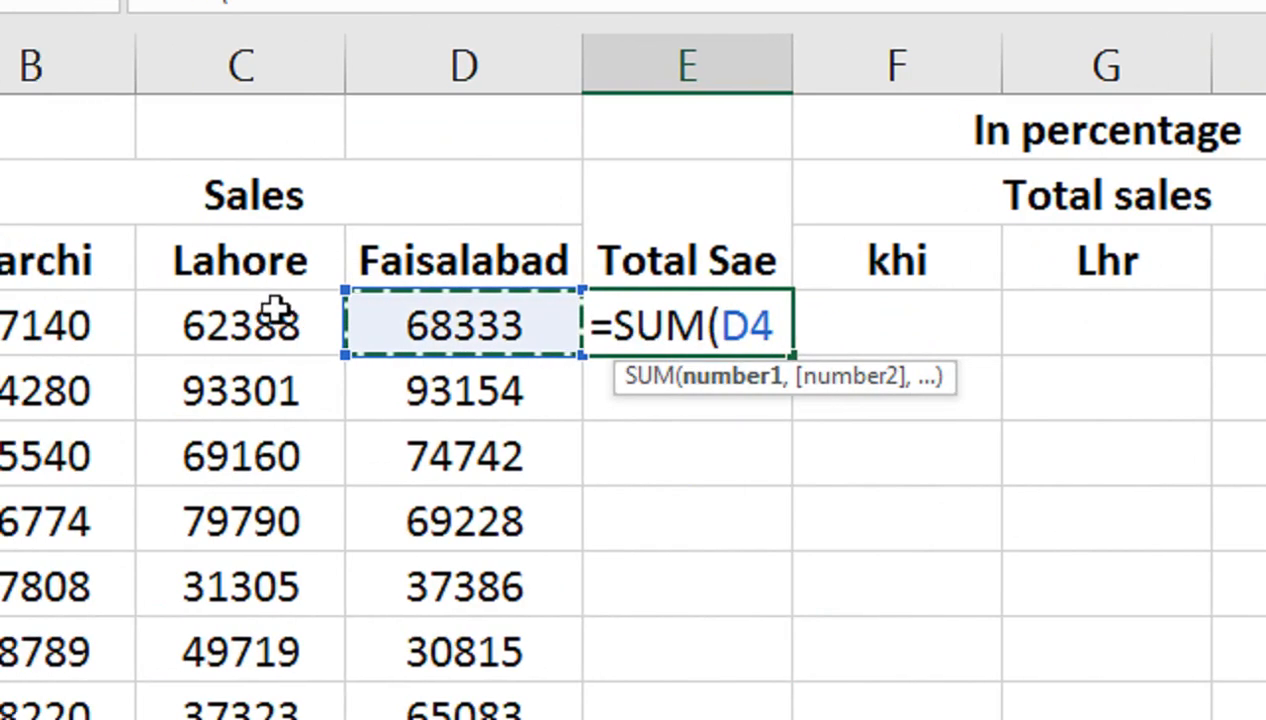
pyautogui.hotkey('shift', 'Left')
pyautogui.hotkey('shift', 'Left')
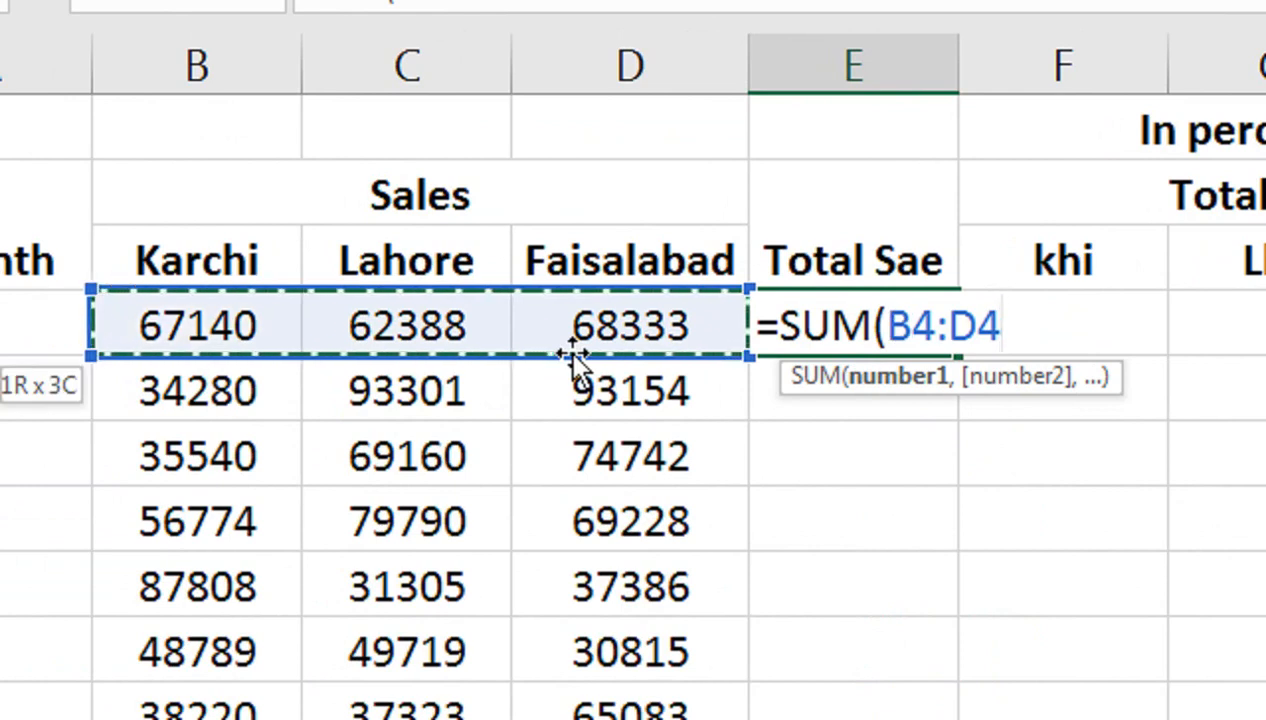
pyautogui.write(')')
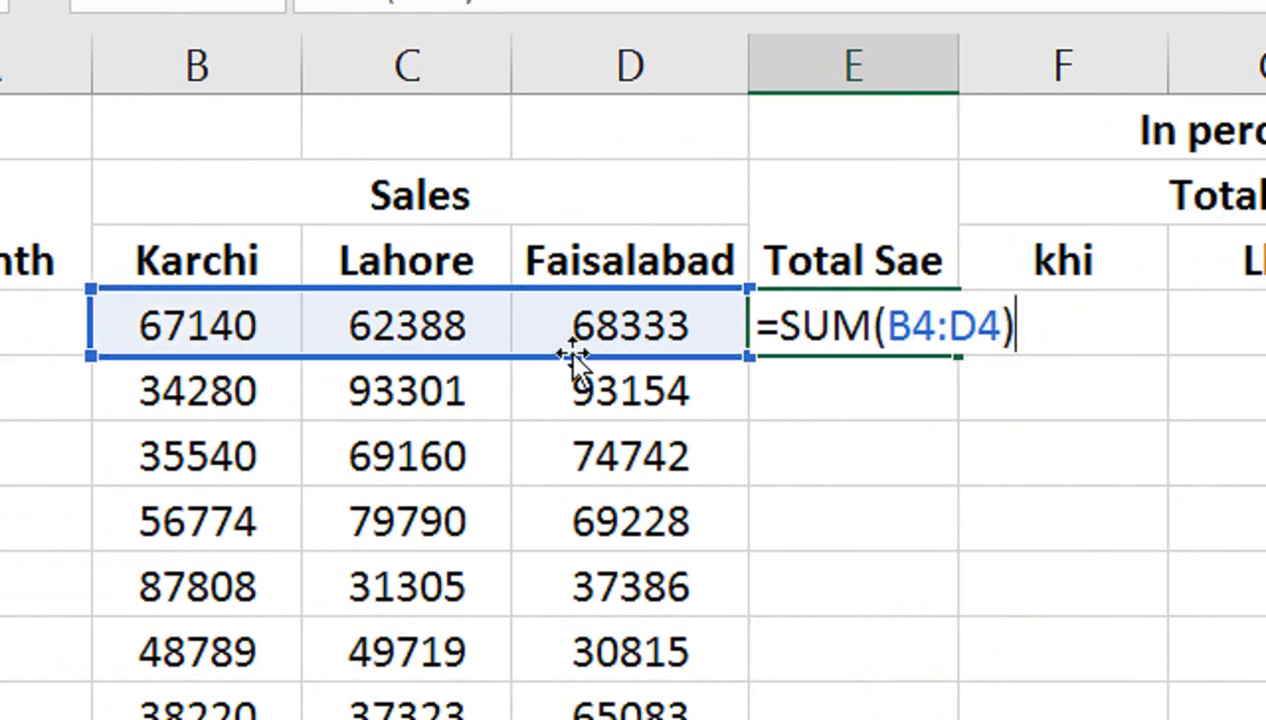
pyautogui.press('Return')
pyautogui.click(786, 328)
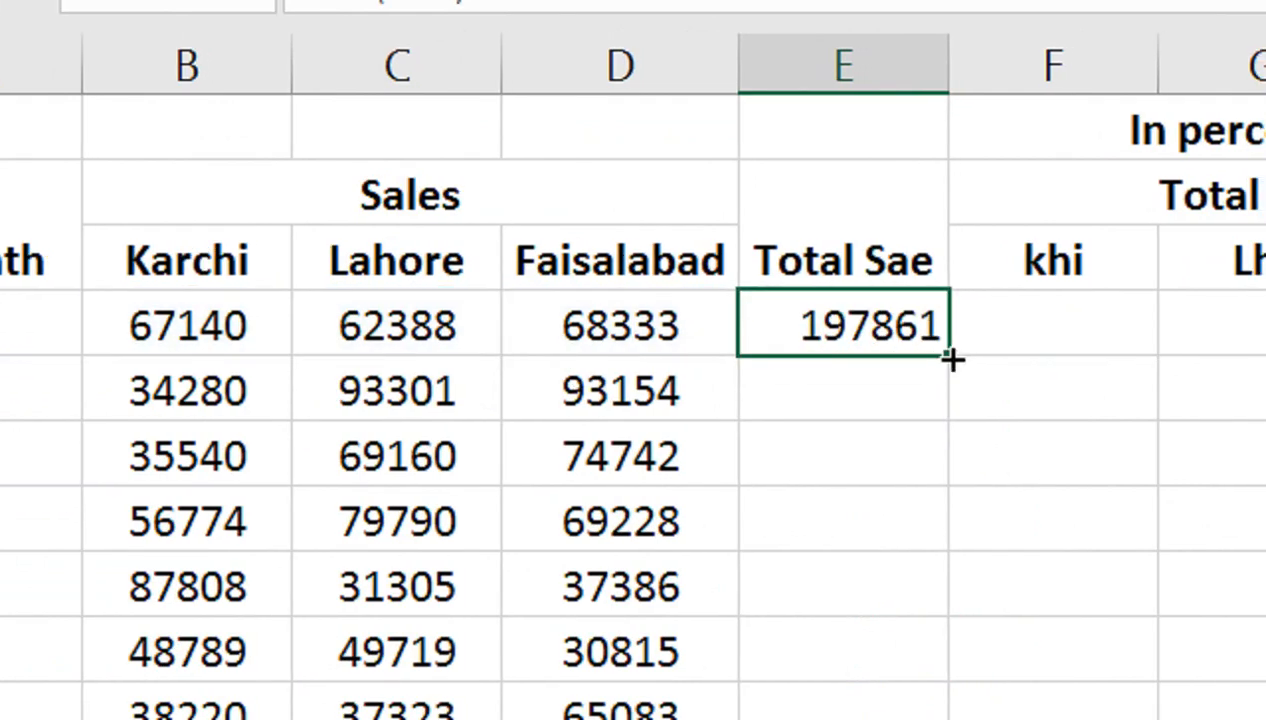
pyautogui.doubleClick(955, 356)
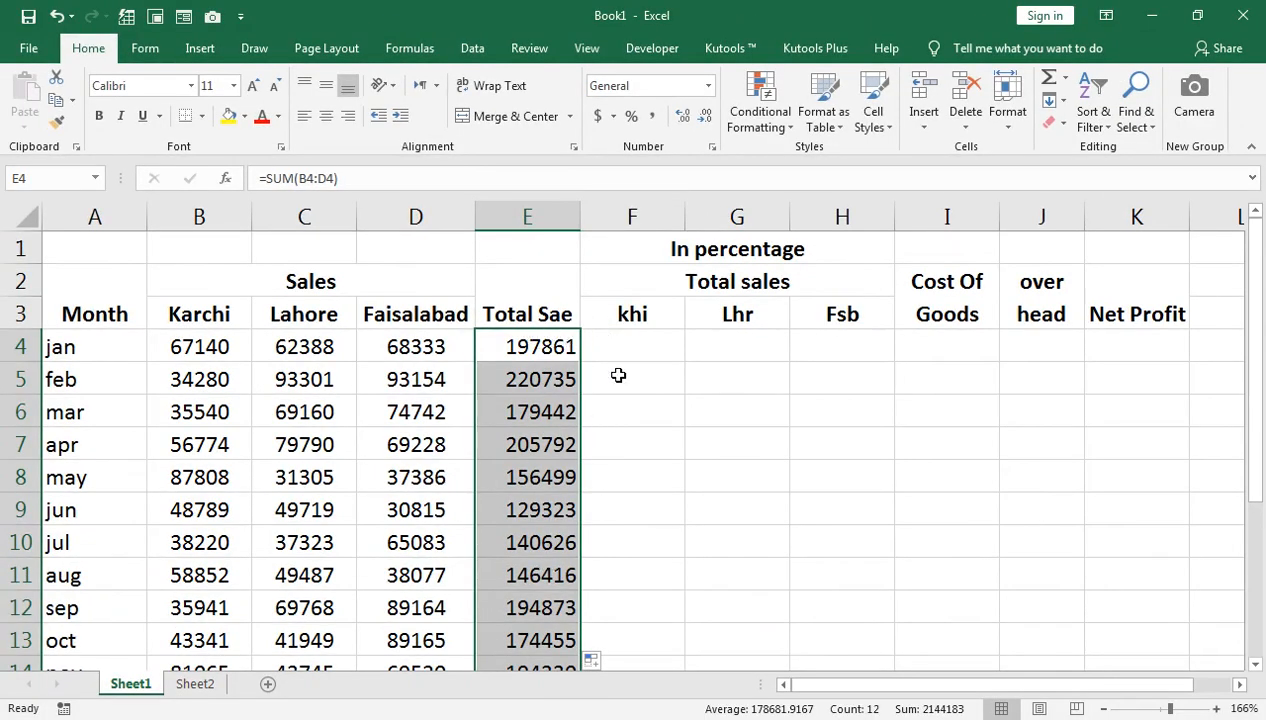
# Step: Enter =B4/$E4 in F4 for Karachi's share of January total sales and fill it down the khi column
pyautogui.click(619, 343)
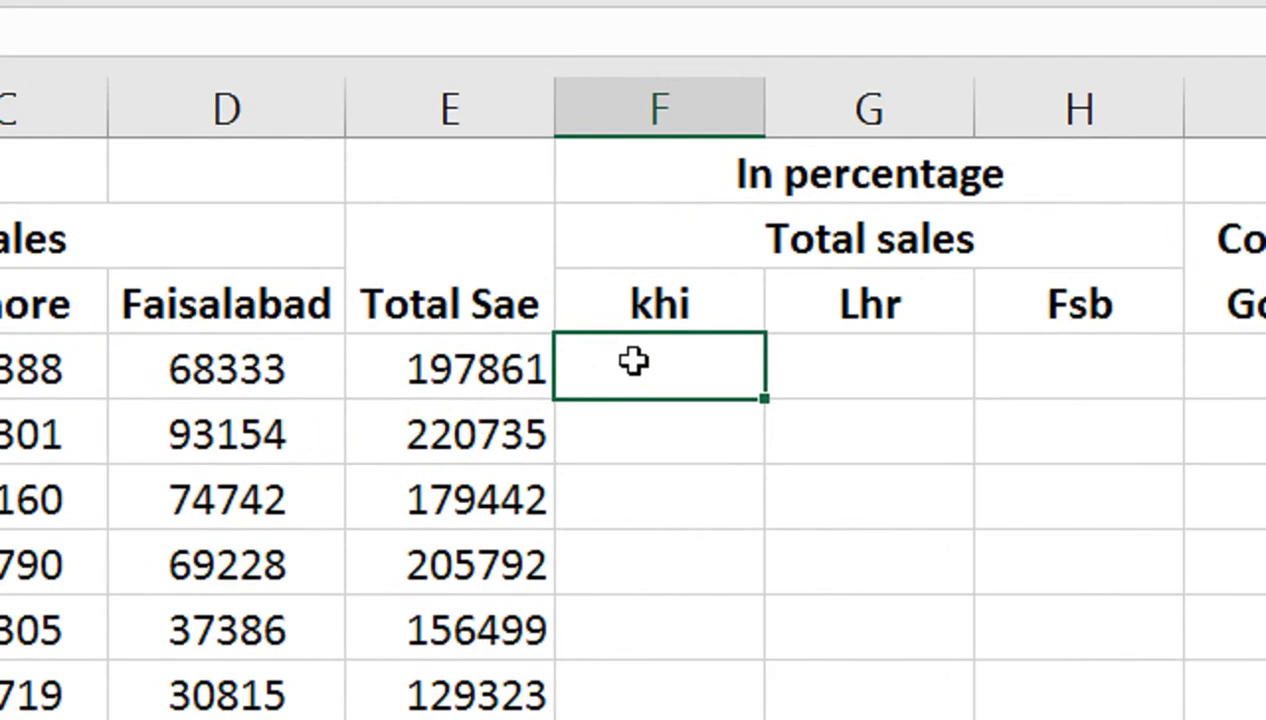
pyautogui.write('=')
pyautogui.click(311, 369)
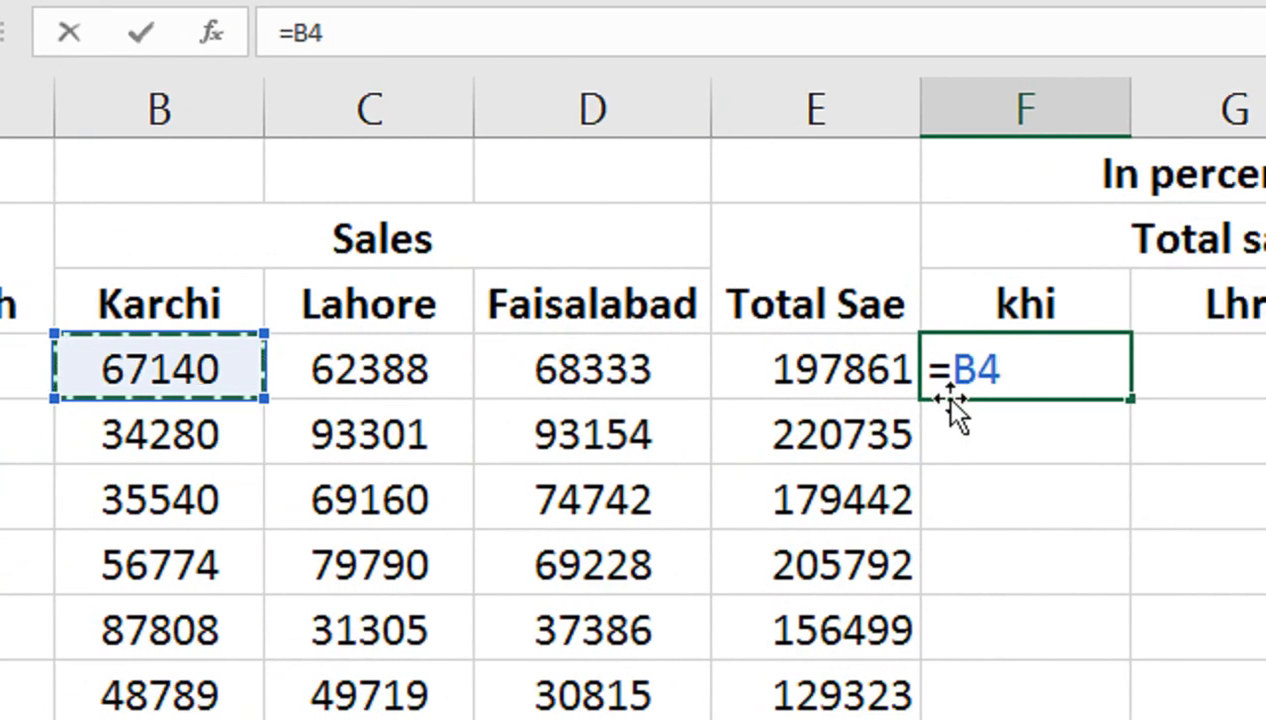
pyautogui.write('/')
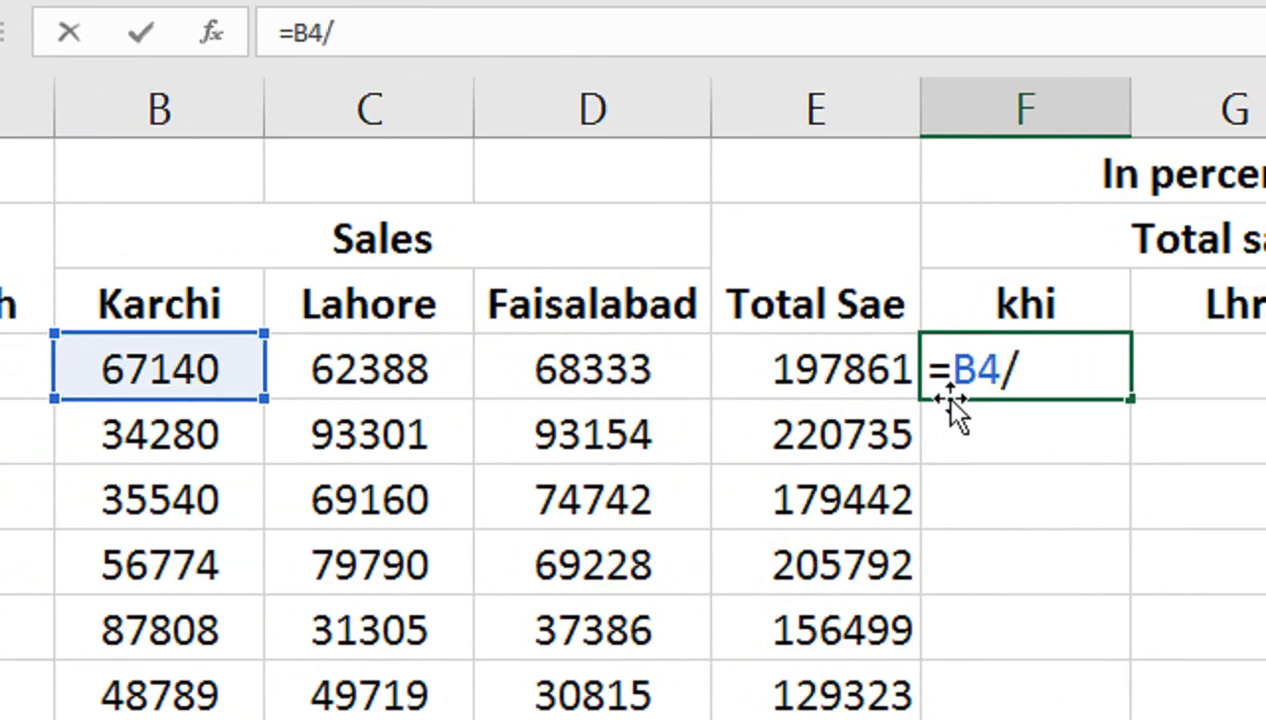
pyautogui.click(895, 368)
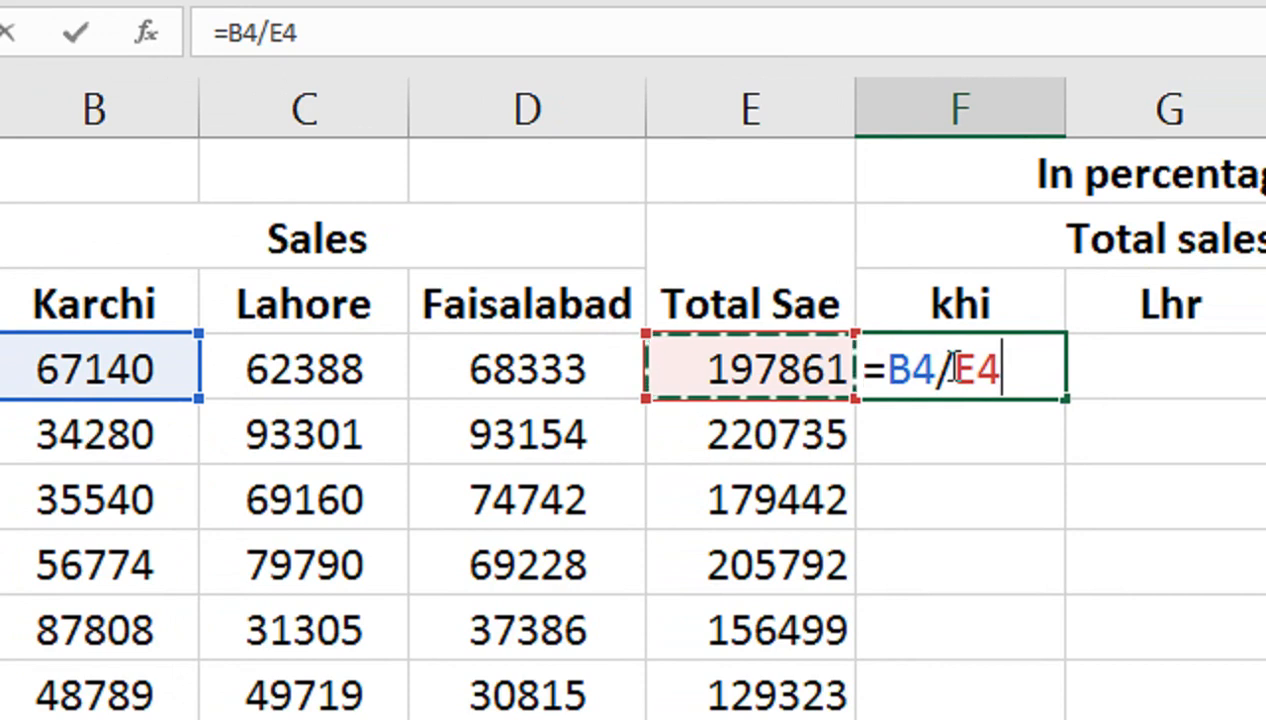
pyautogui.press('F4')
pyautogui.press('F4')
pyautogui.press('F4')
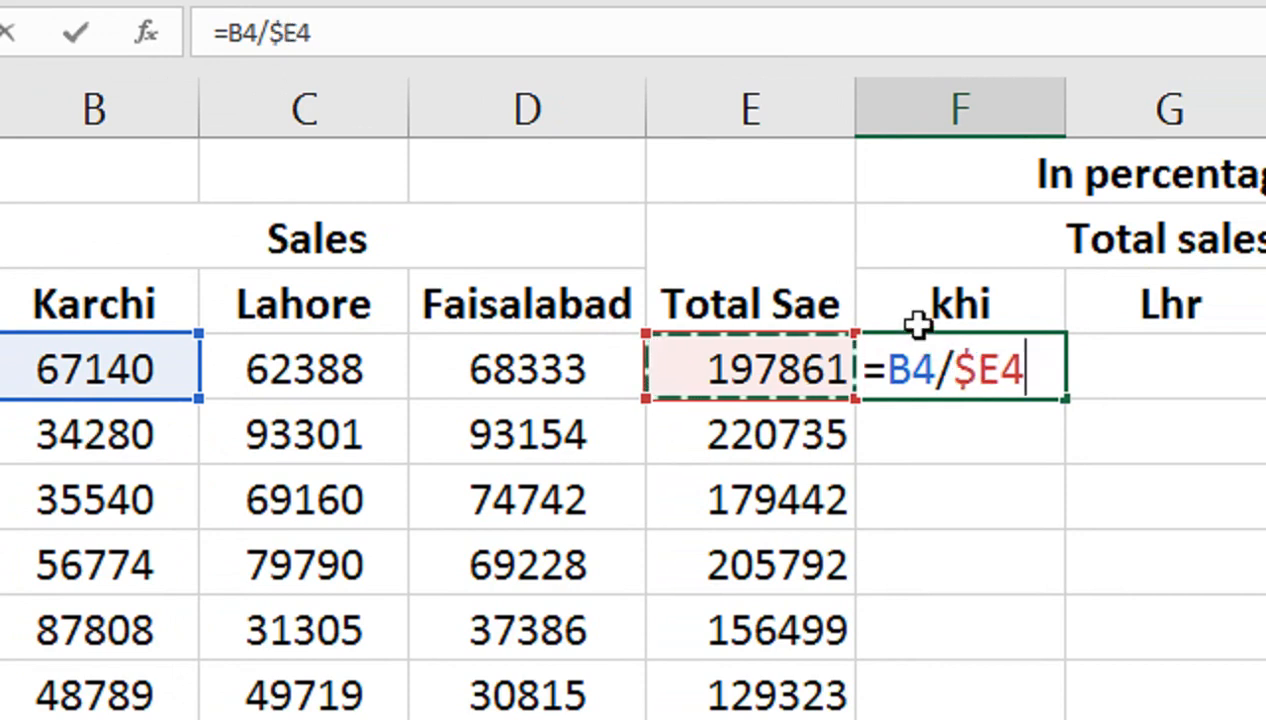
pyautogui.press('Return')
pyautogui.click(940, 348)
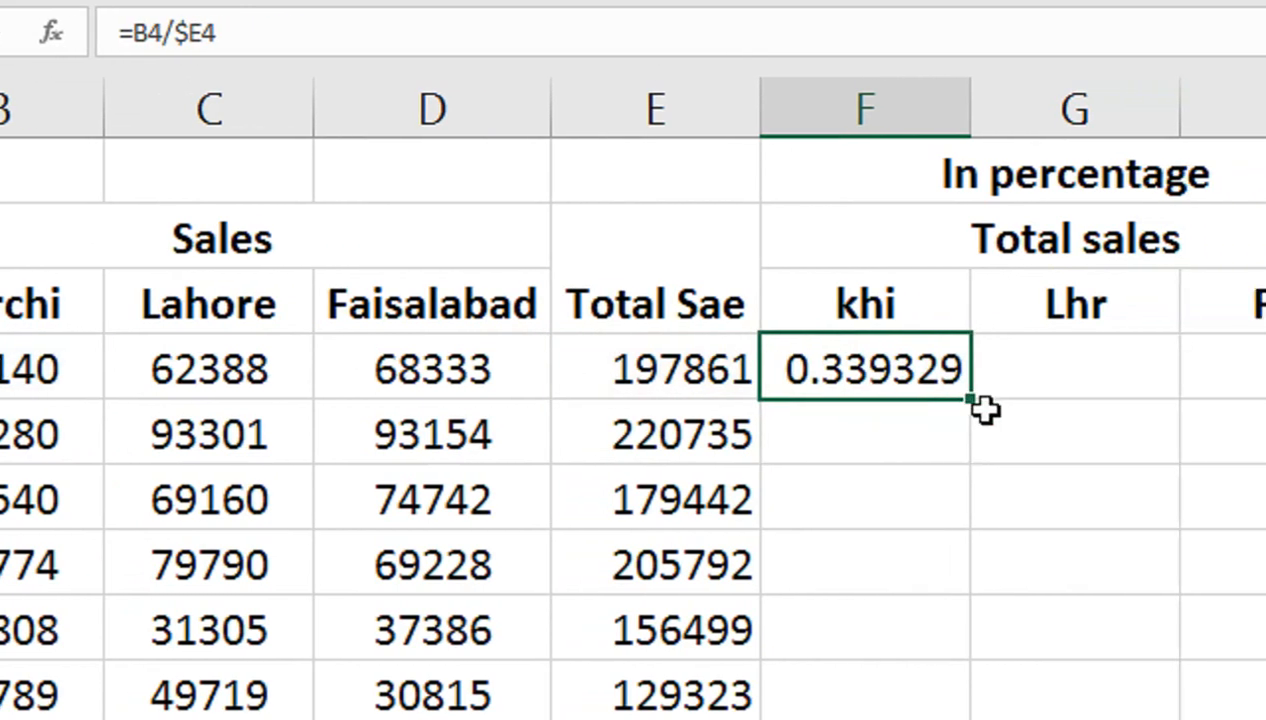
pyautogui.doubleClick(952, 402)
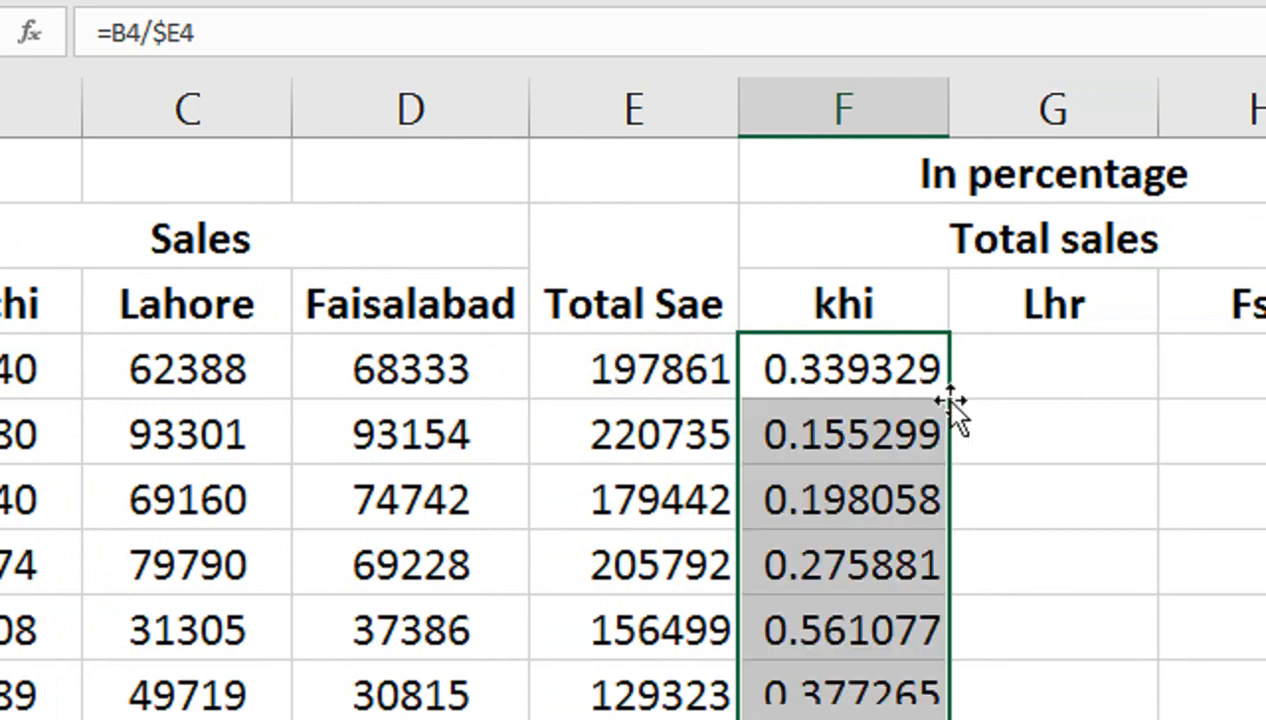
# Step: Inspect the cell references of the khi share formulas in F5 and F4
pyautogui.doubleClick(860, 444)
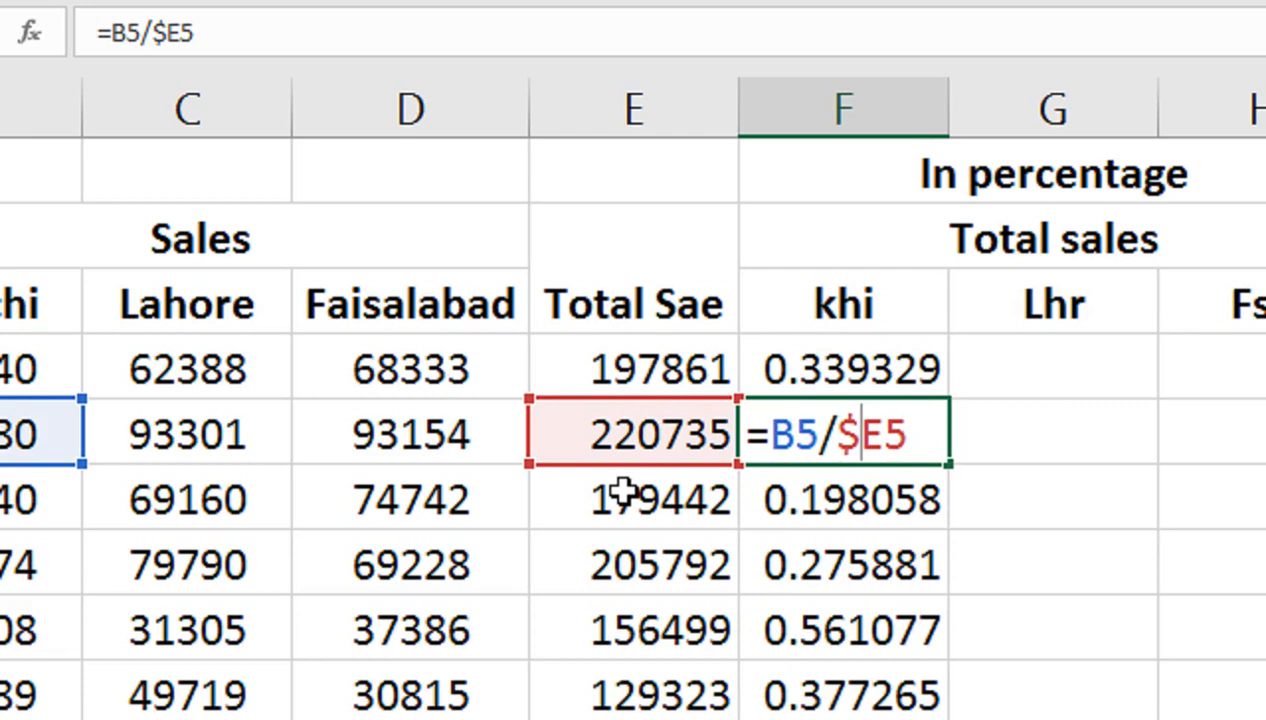
pyautogui.press('Return')
pyautogui.doubleClick(795, 360)
pyautogui.press('Return')
# Step: Copy the khi share formulas in F4:F15 across the Lhr and Fsb columns
pyautogui.click(927, 355)
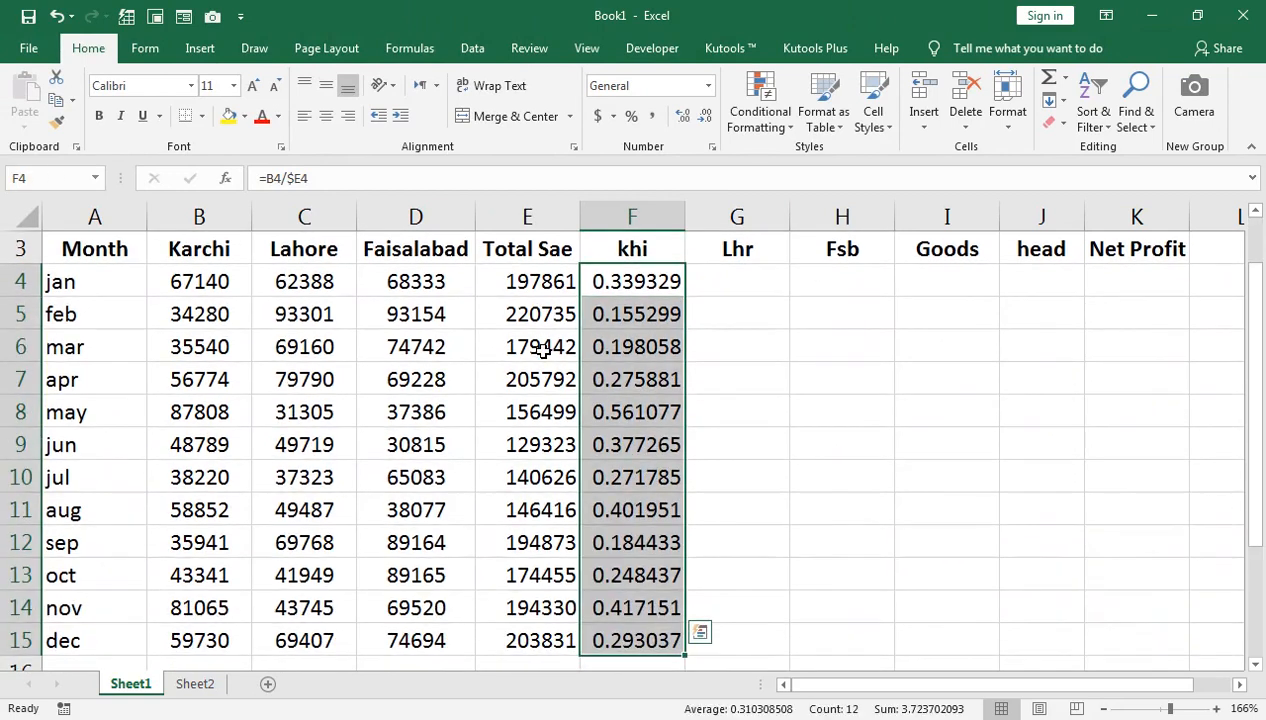
pyautogui.moveTo(687, 655); pyautogui.dragTo(862, 653)
pyautogui.scroll(1, 714, 457)
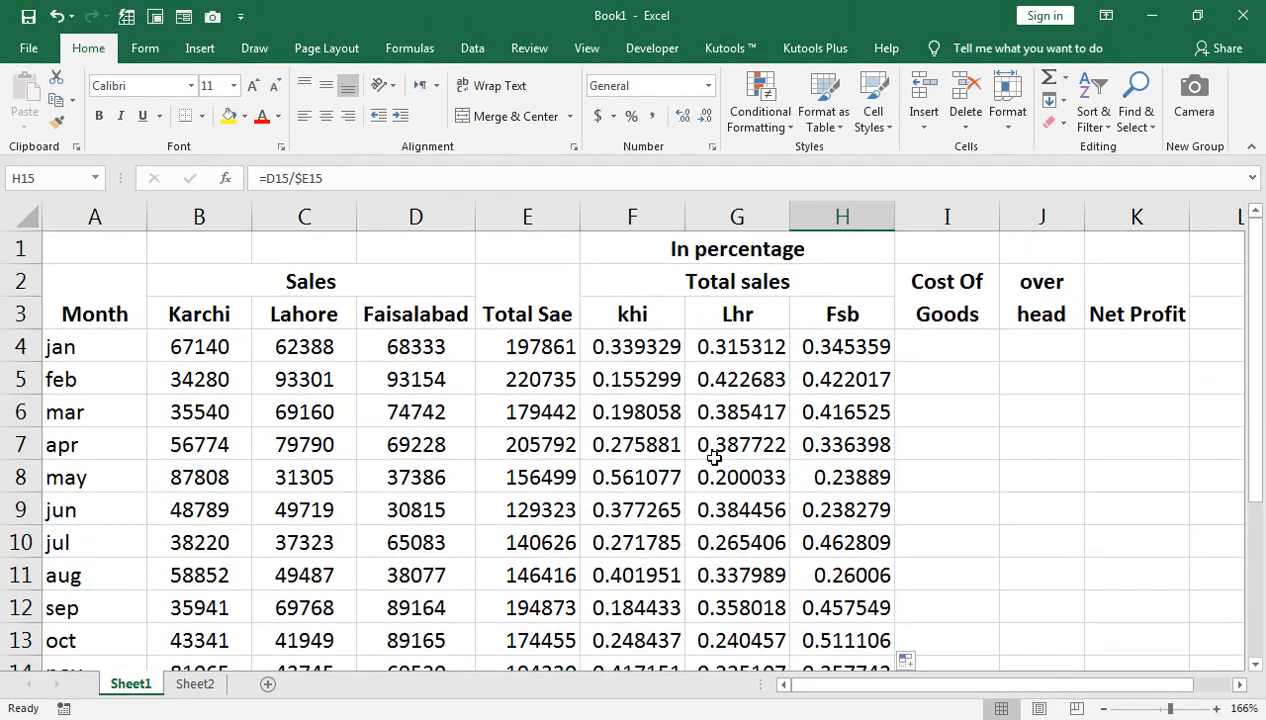
# Step: Inspect the cell references of the January share formulas in G4 and H4
pyautogui.click(728, 378)
pyautogui.doubleClick(724, 340)
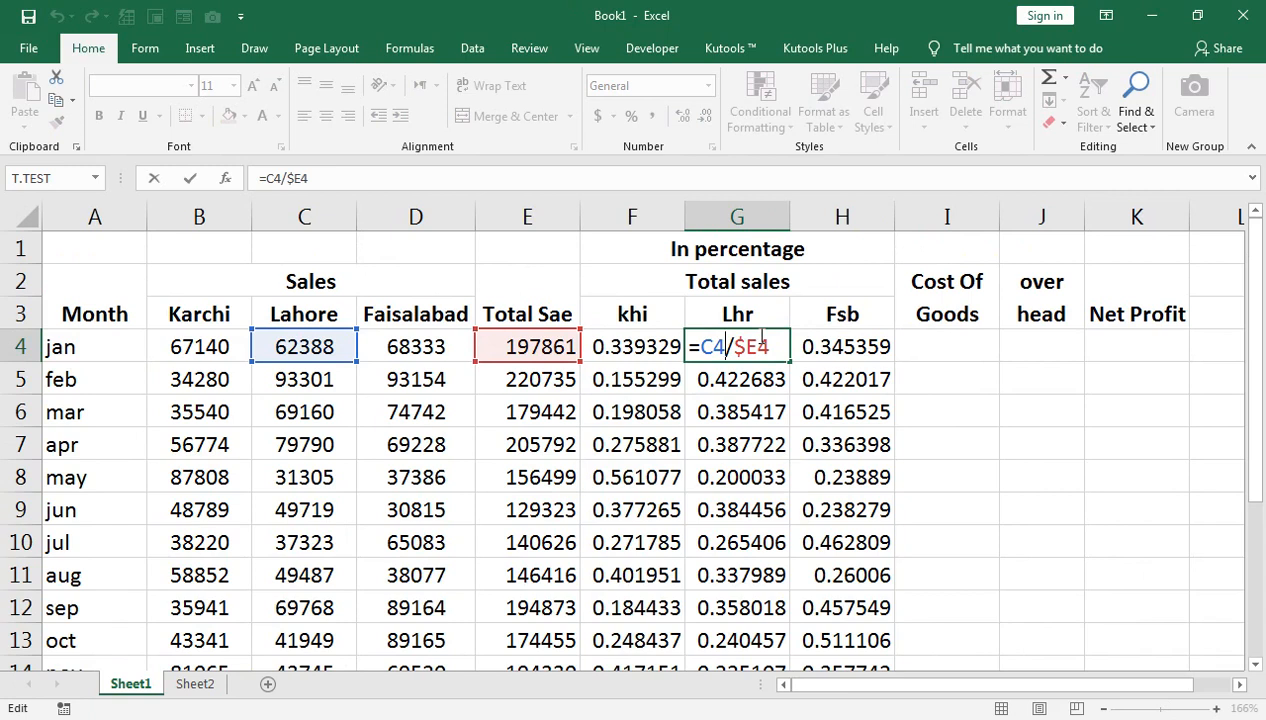
pyautogui.press('Return')
pyautogui.doubleClick(818, 345)
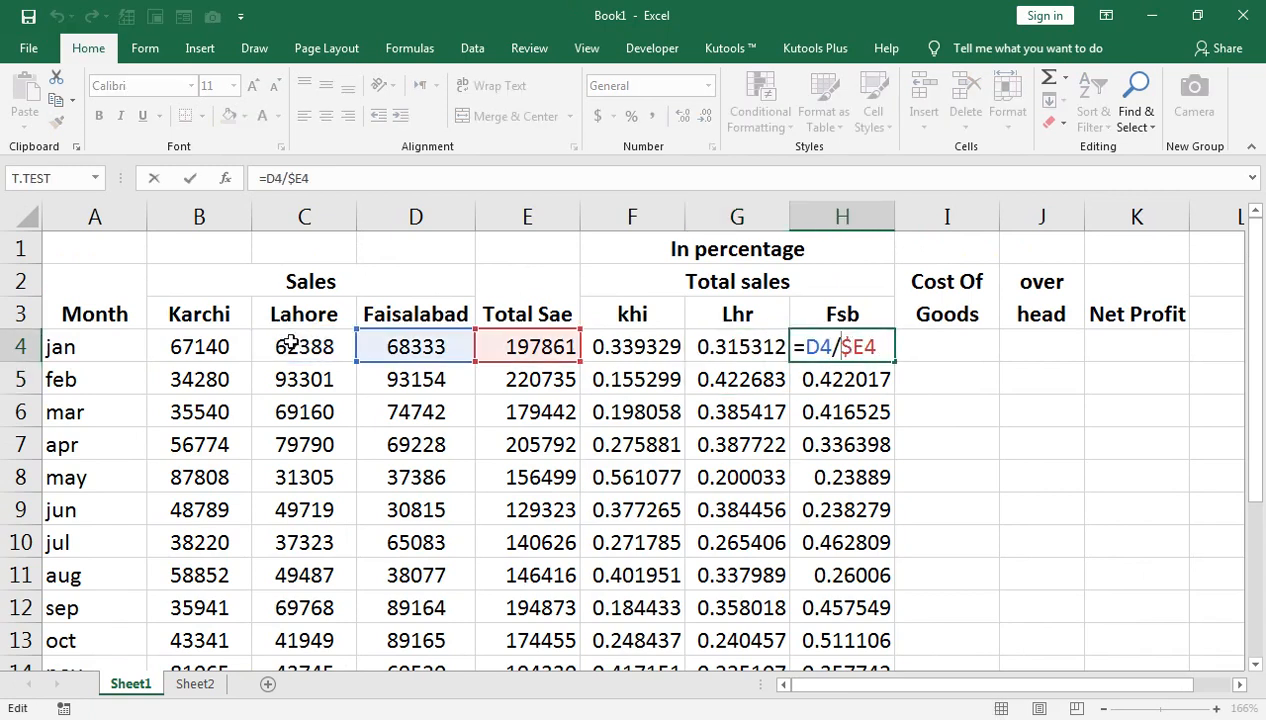
pyautogui.press('Return')
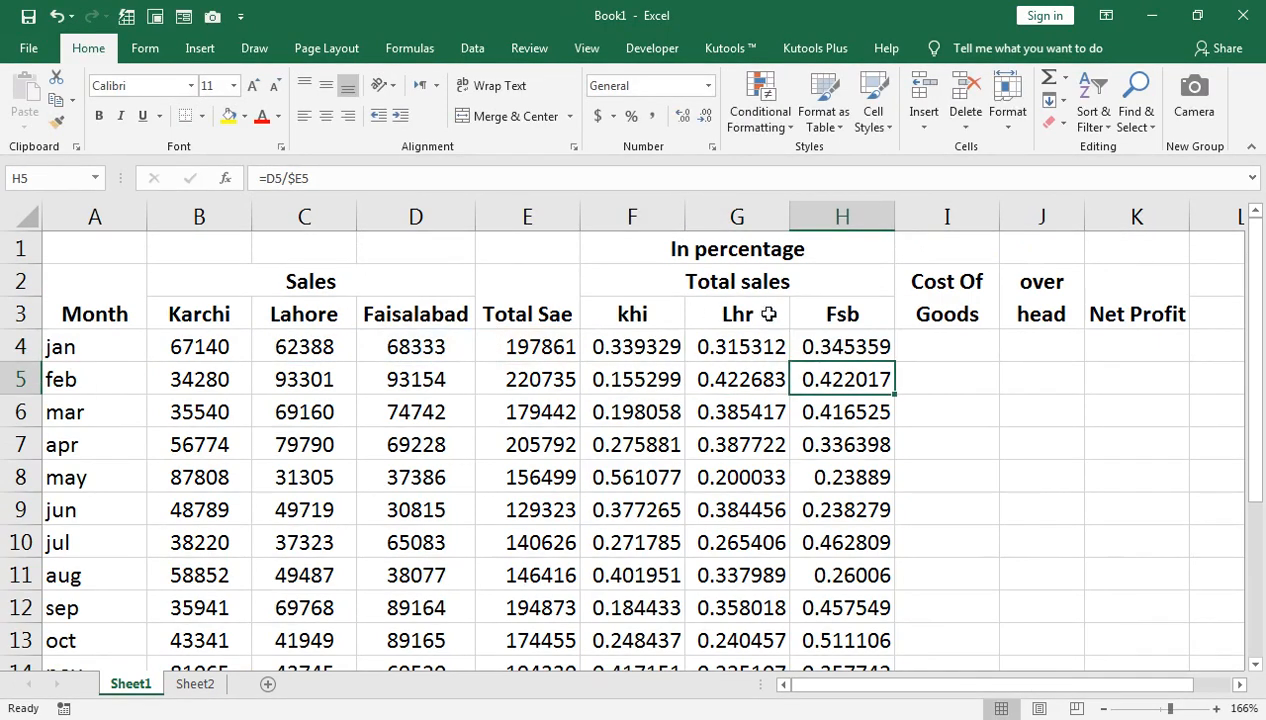
pyautogui.click(608, 345)
pyautogui.hotkey('shift', 'Right')
pyautogui.hotkey('shift', 'Right')
pyautogui.hotkey('ctrl', 'shift', 'Down')
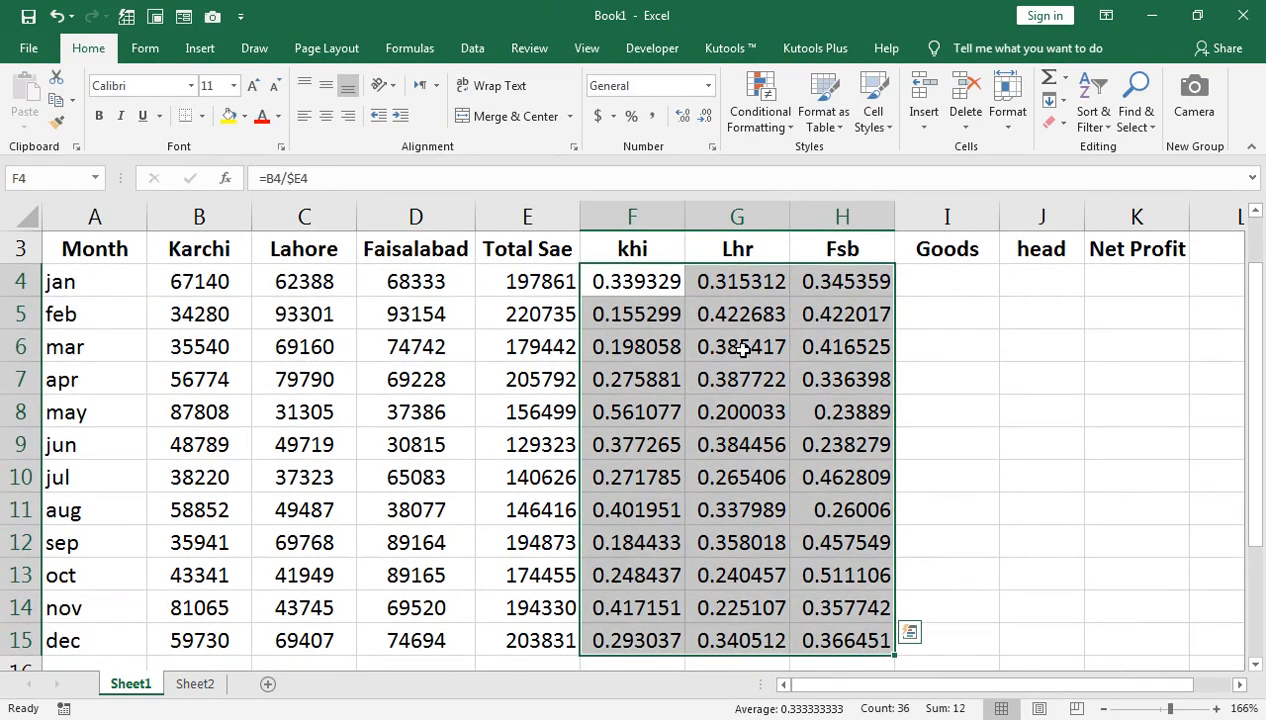
pyautogui.scroll(1, 741, 348)
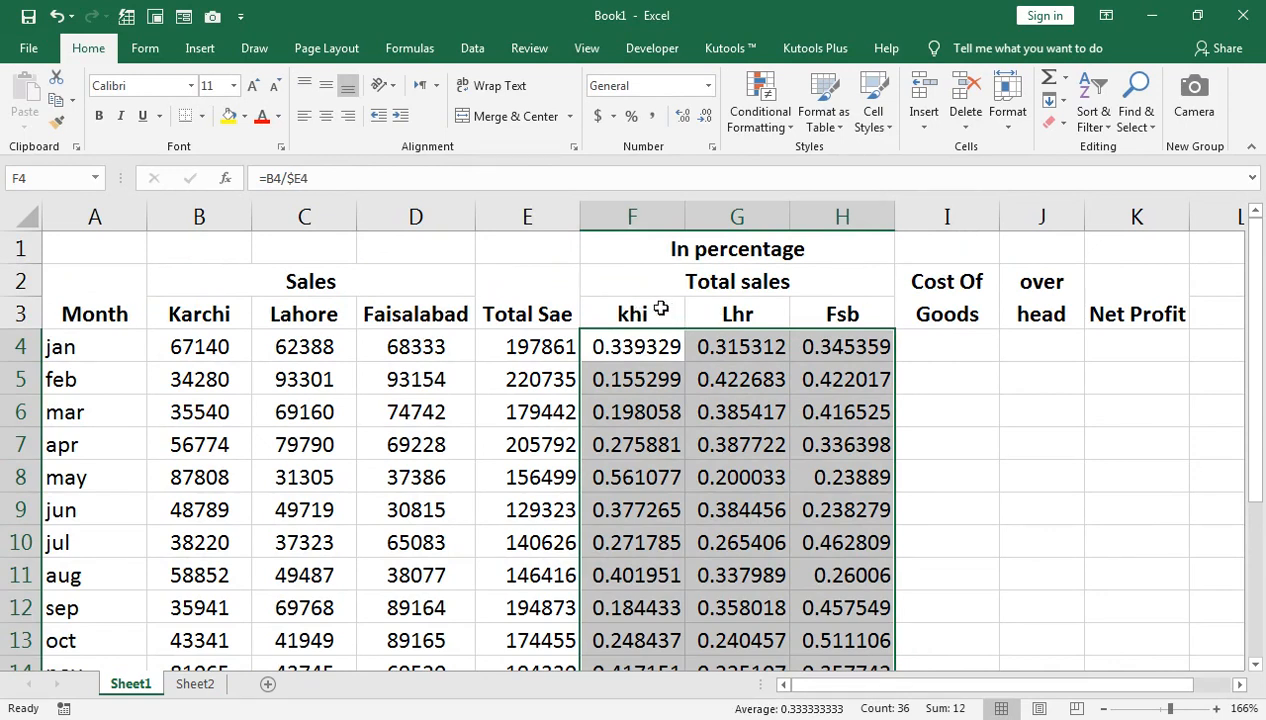
pyautogui.click(640, 310)
# Step: Format the city shares in F4:H15 as percentages and center them
pyautogui.click(646, 347)
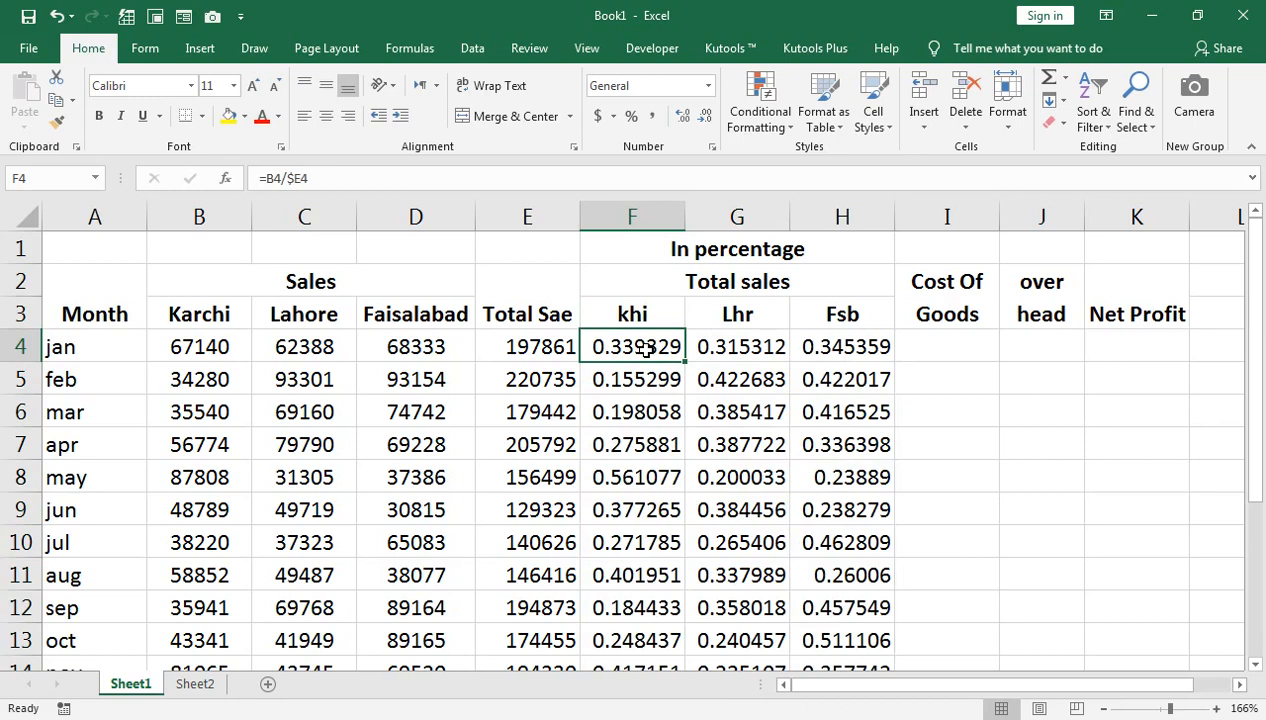
pyautogui.hotkey('ctrl', 'shift', 'Right')
pyautogui.hotkey('ctrl', 'shift', 'Down')
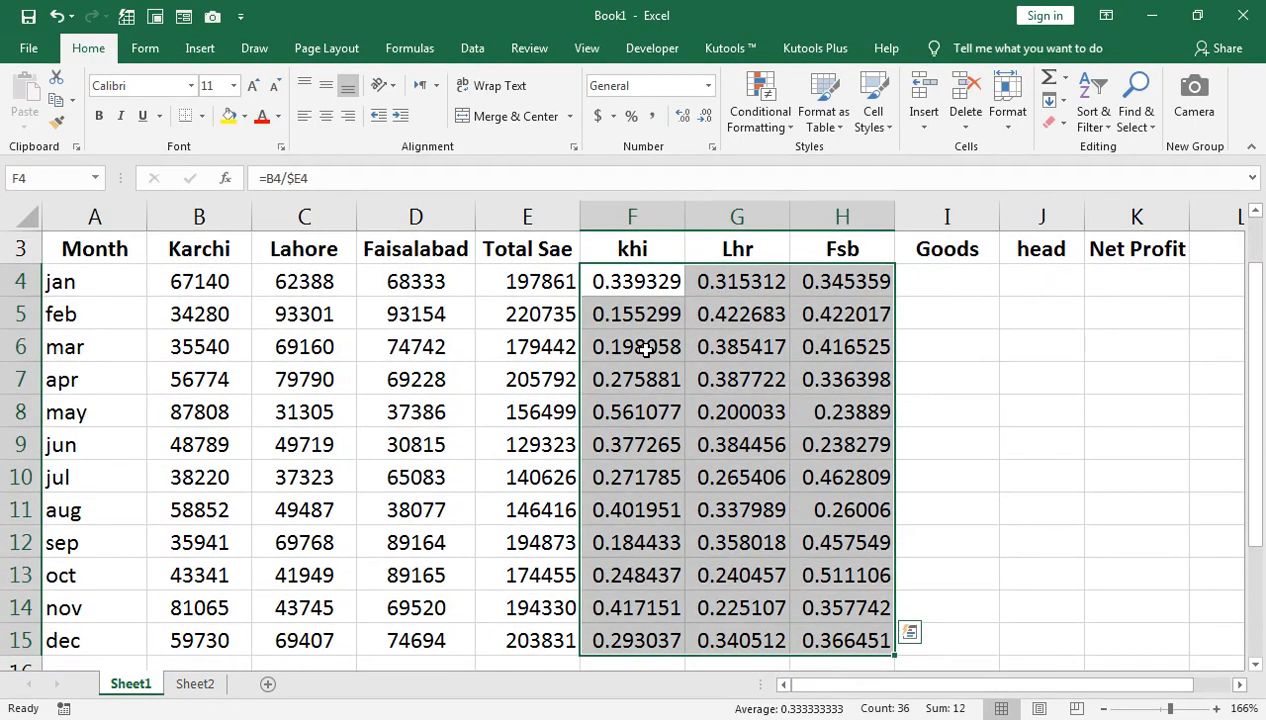
pyautogui.click(631, 116)
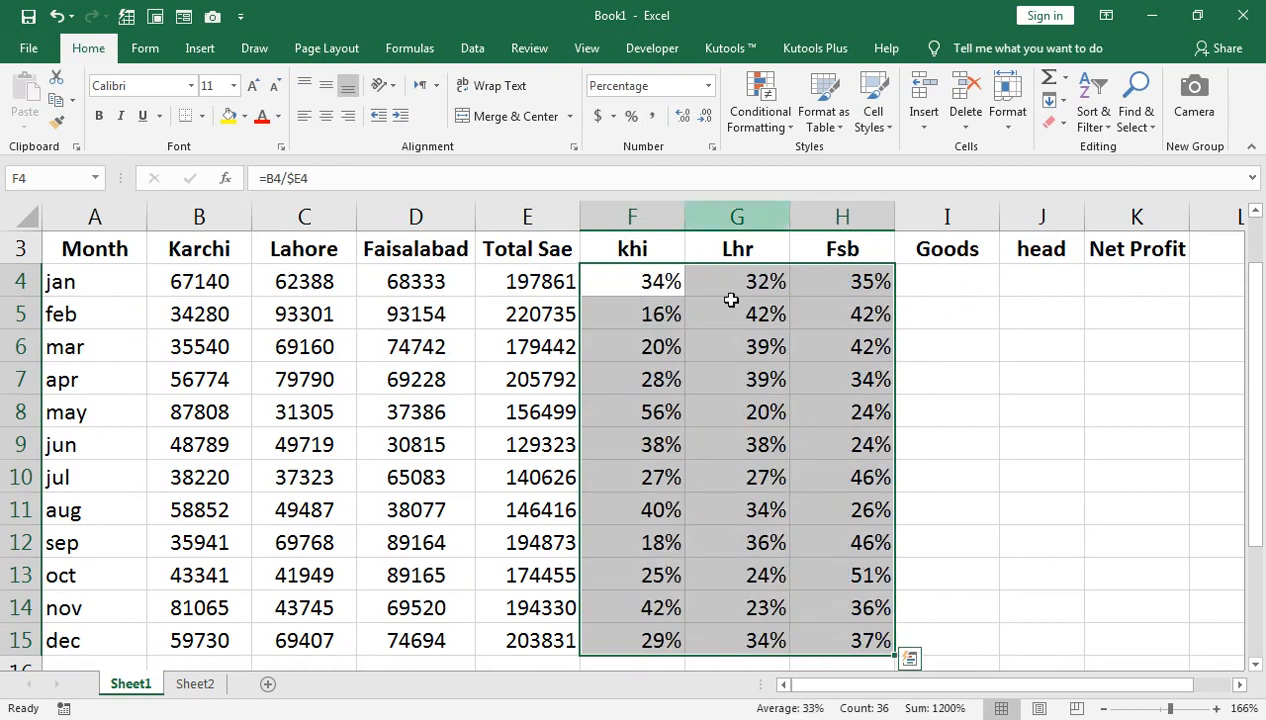
pyautogui.click(328, 117)
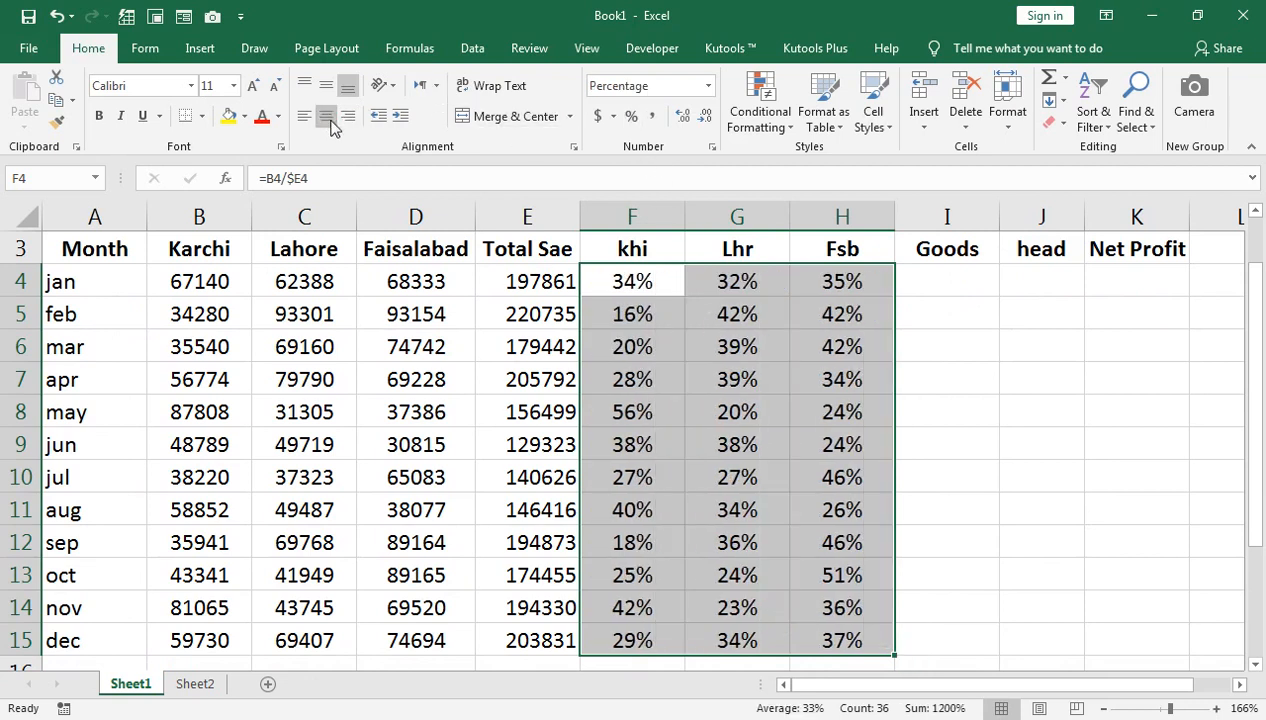
pyautogui.scroll(1, 904, 293)
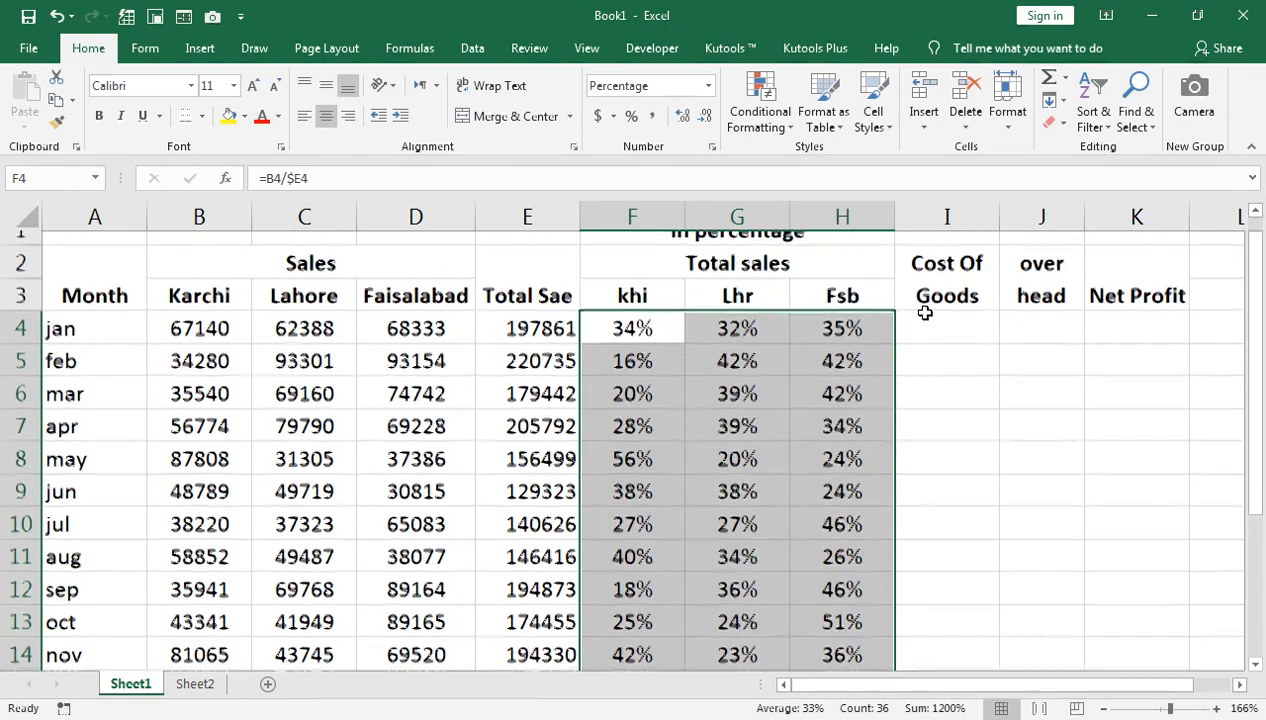
pyautogui.click(943, 338)
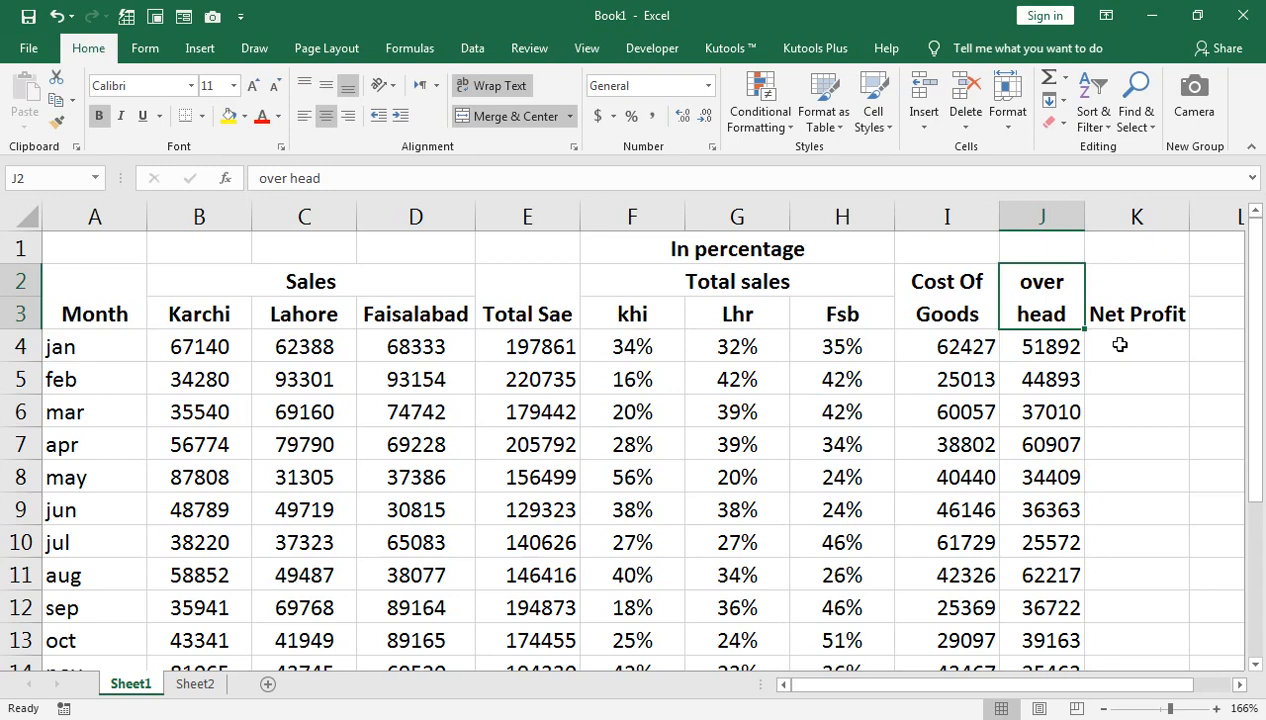
pyautogui.write('=')
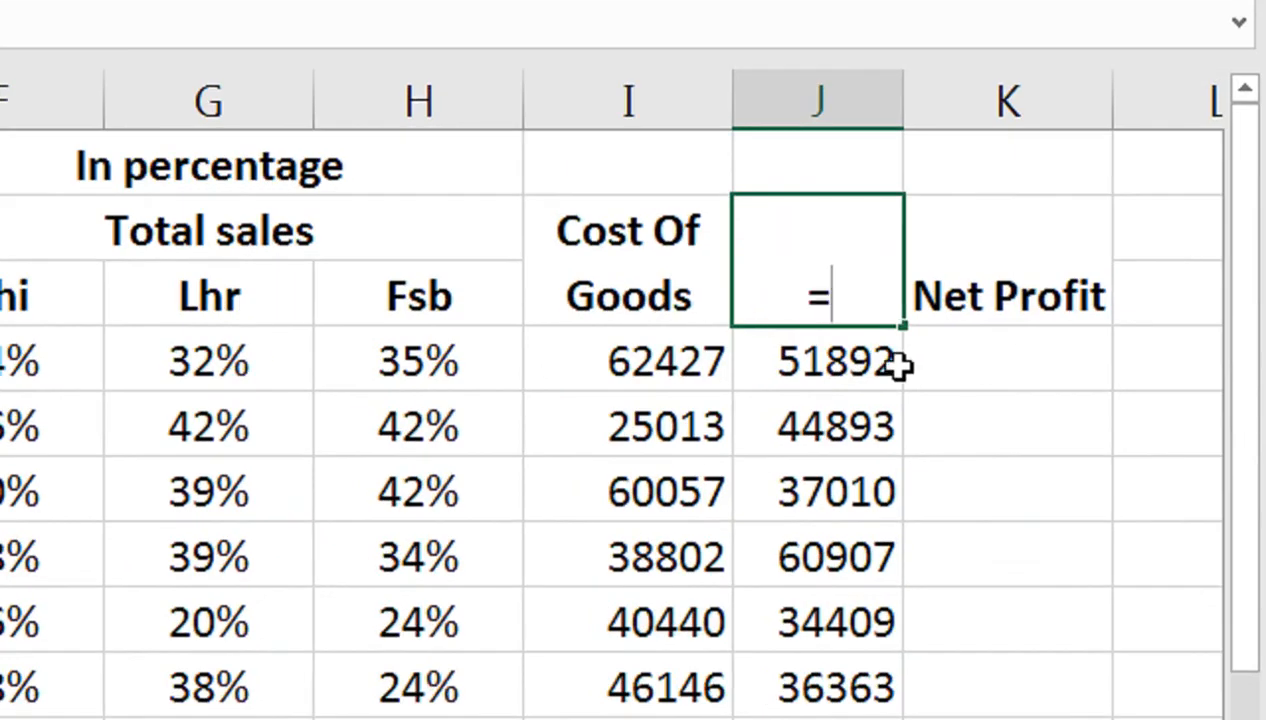
pyautogui.press('BackSpace')
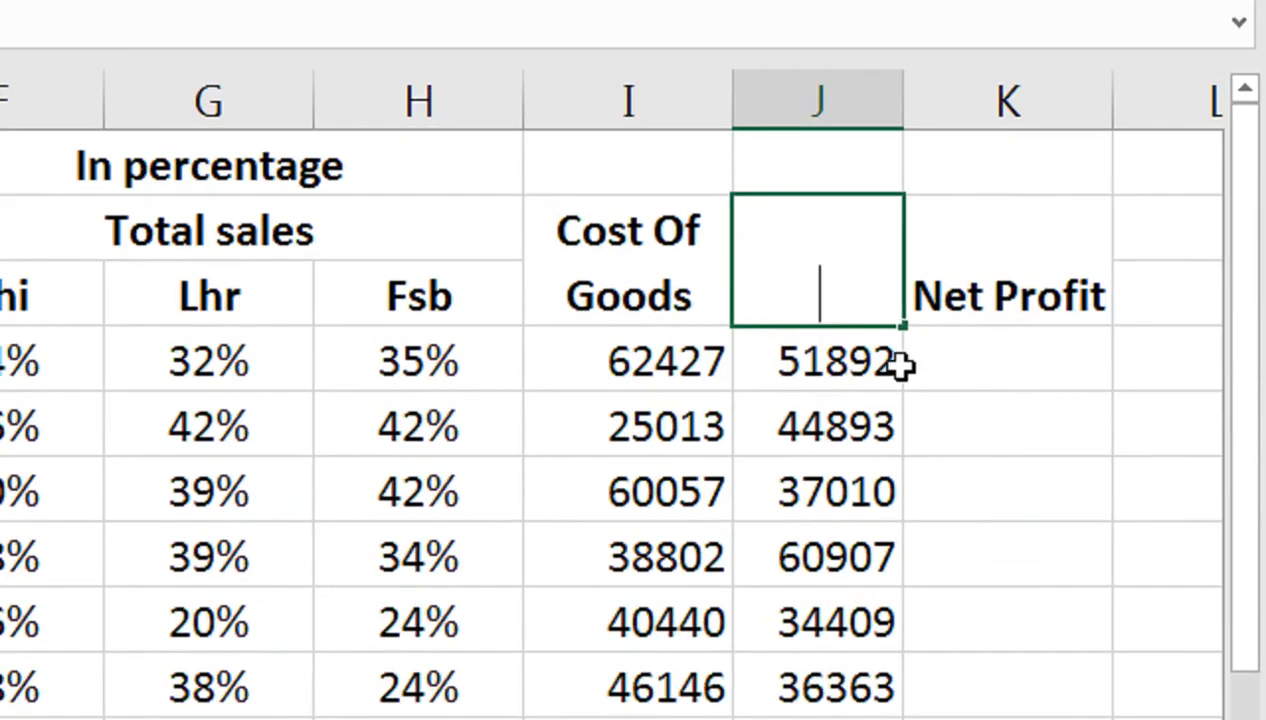
pyautogui.press('Return')
pyautogui.hotkey('ctrl', 'z')
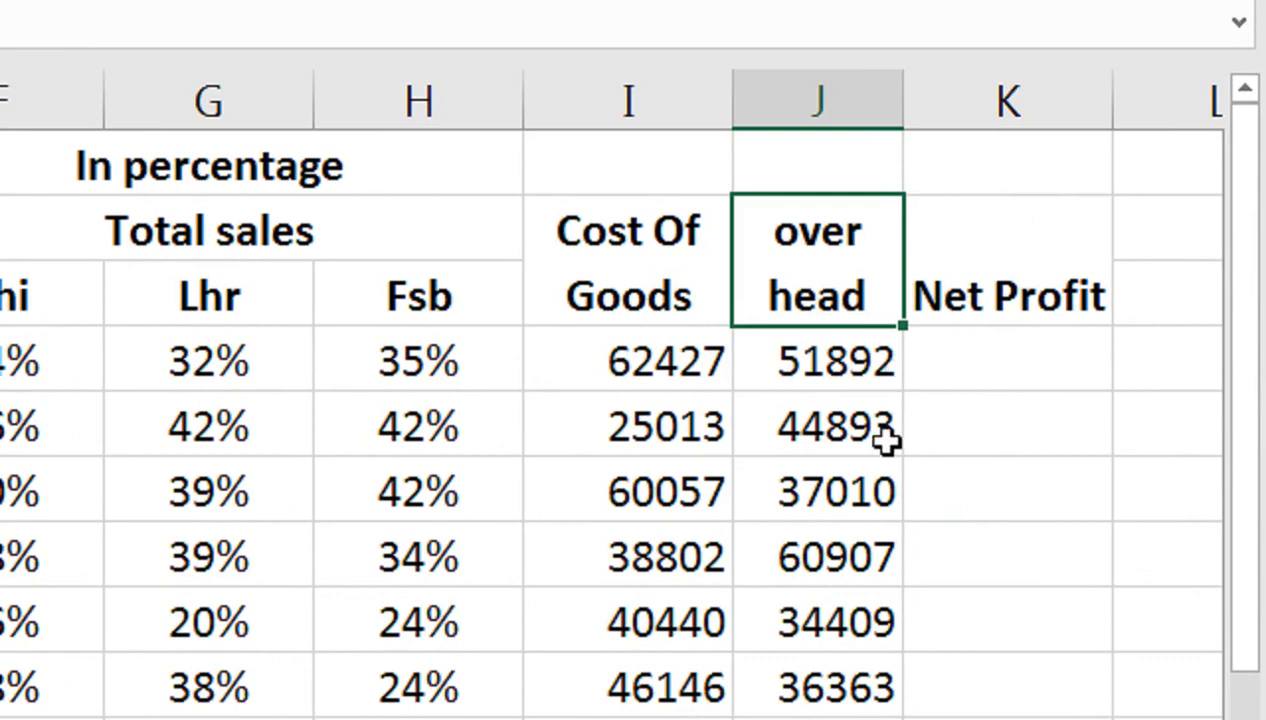
# Step: Enter the January net profit formula =E4-I4-J4 in K4, subtracting cost of goods and overhead from total sales
pyautogui.press('Right')
pyautogui.press('Down')
pyautogui.write('=')
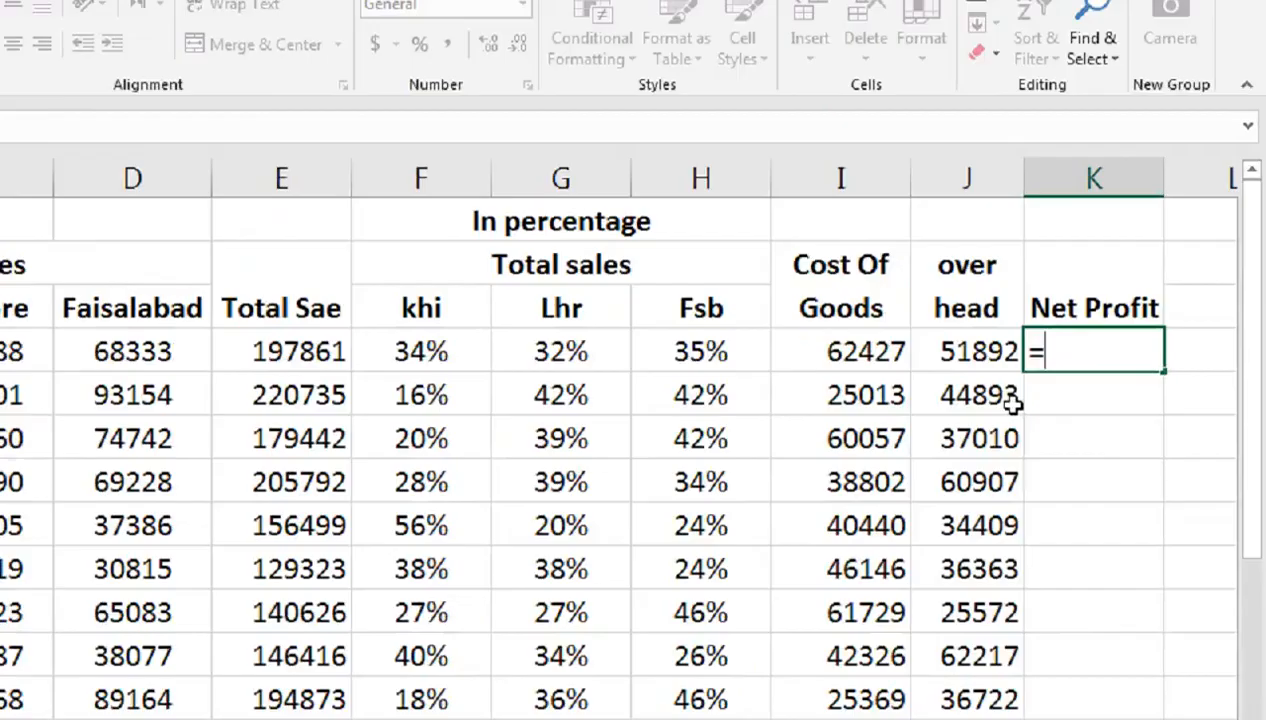
pyautogui.press('Left')
pyautogui.press('Left')
pyautogui.press('Left')
pyautogui.press('Left')
pyautogui.press('Left')
pyautogui.press('Left')
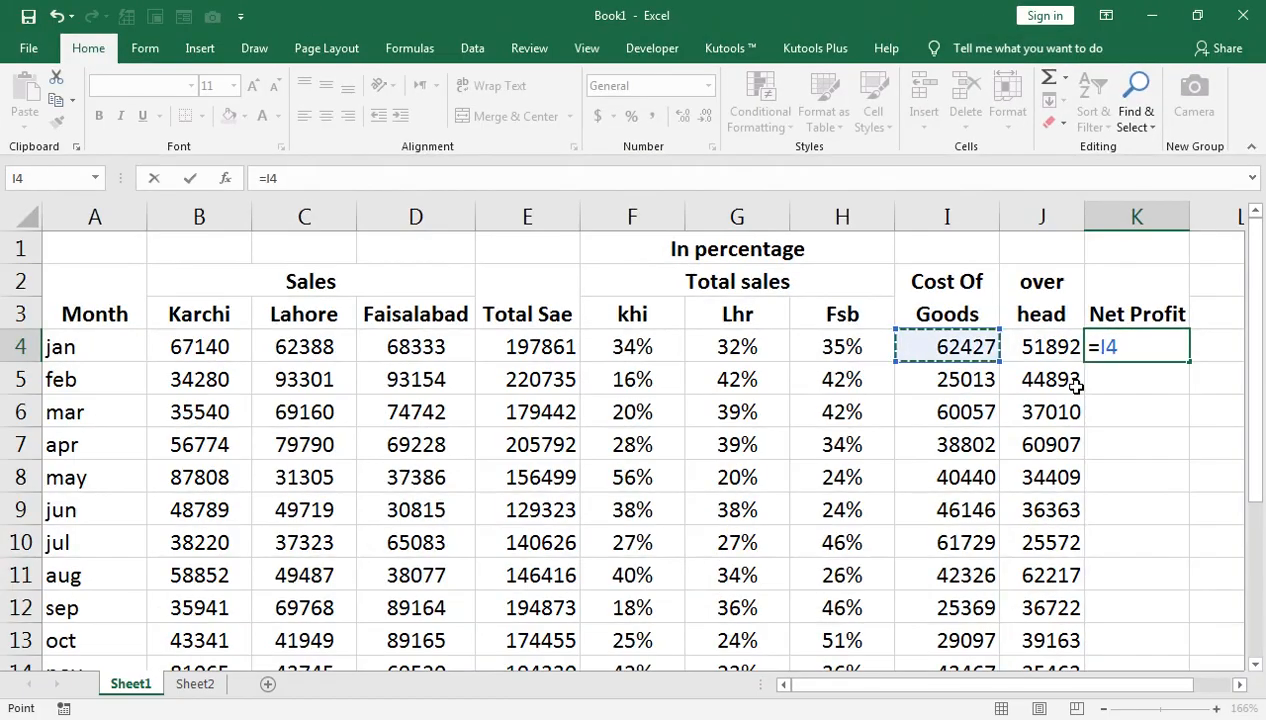
pyautogui.write('-')
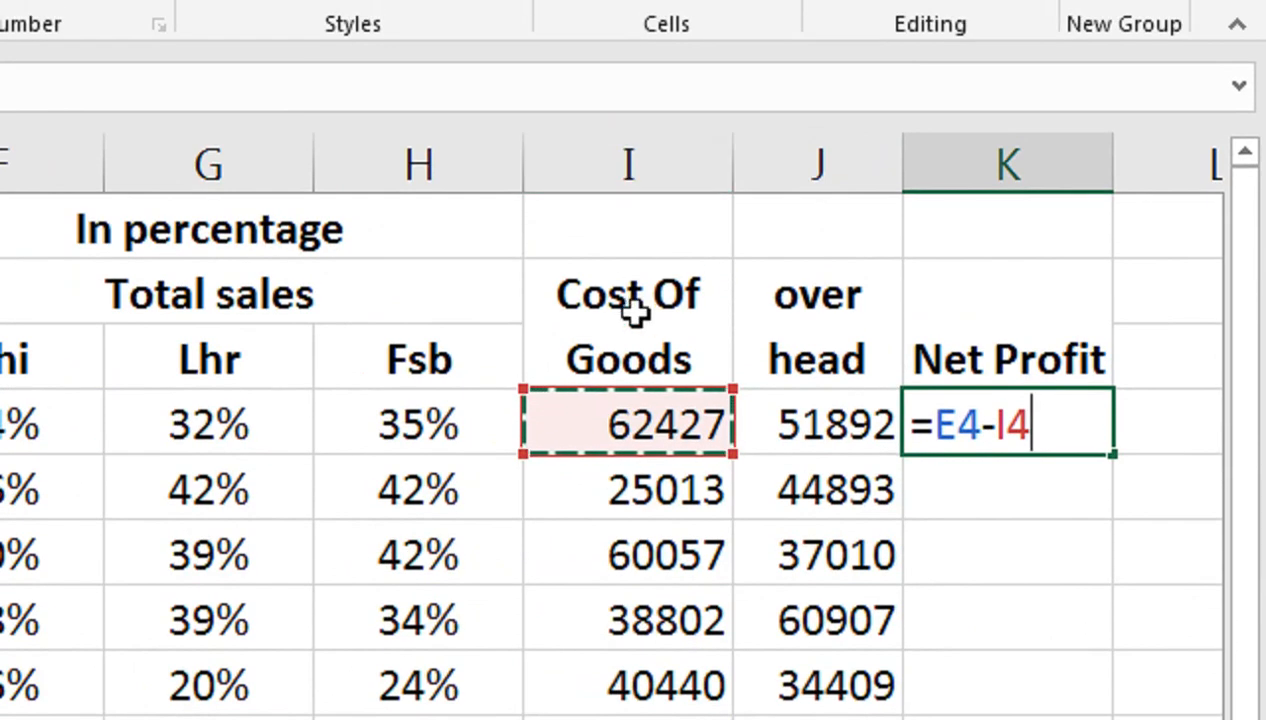
pyautogui.write('-')
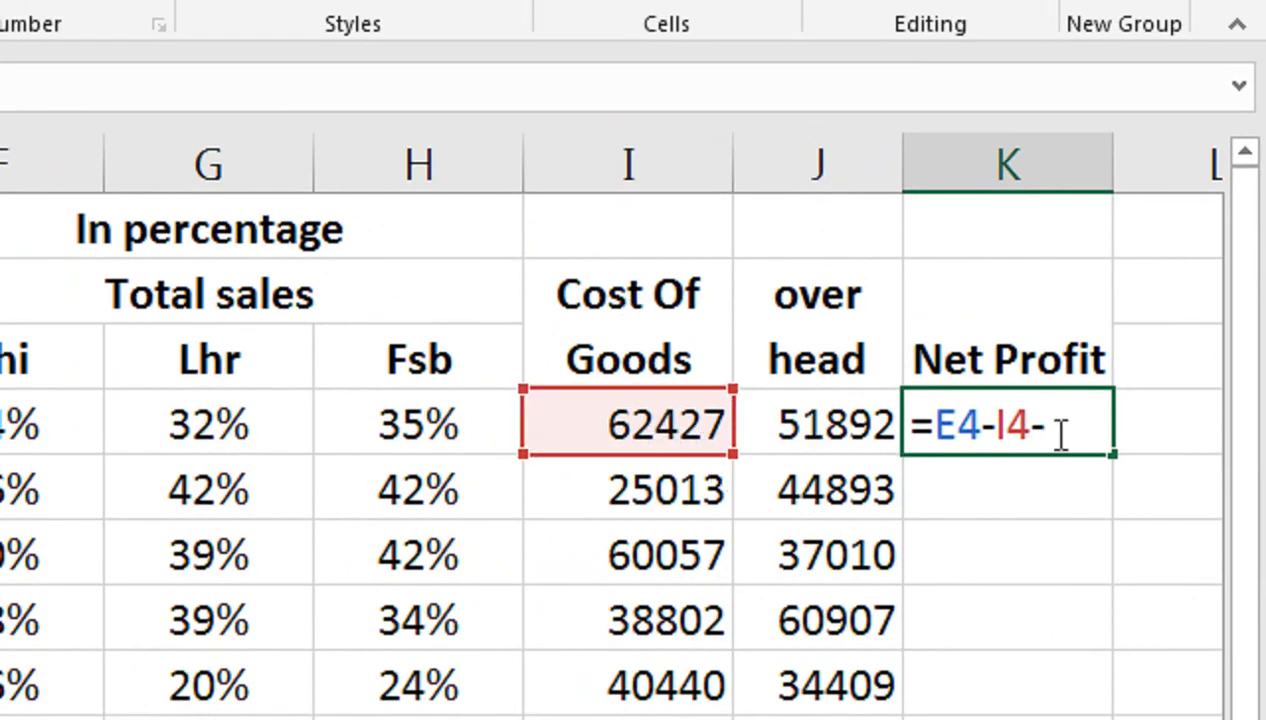
pyautogui.click(874, 419)
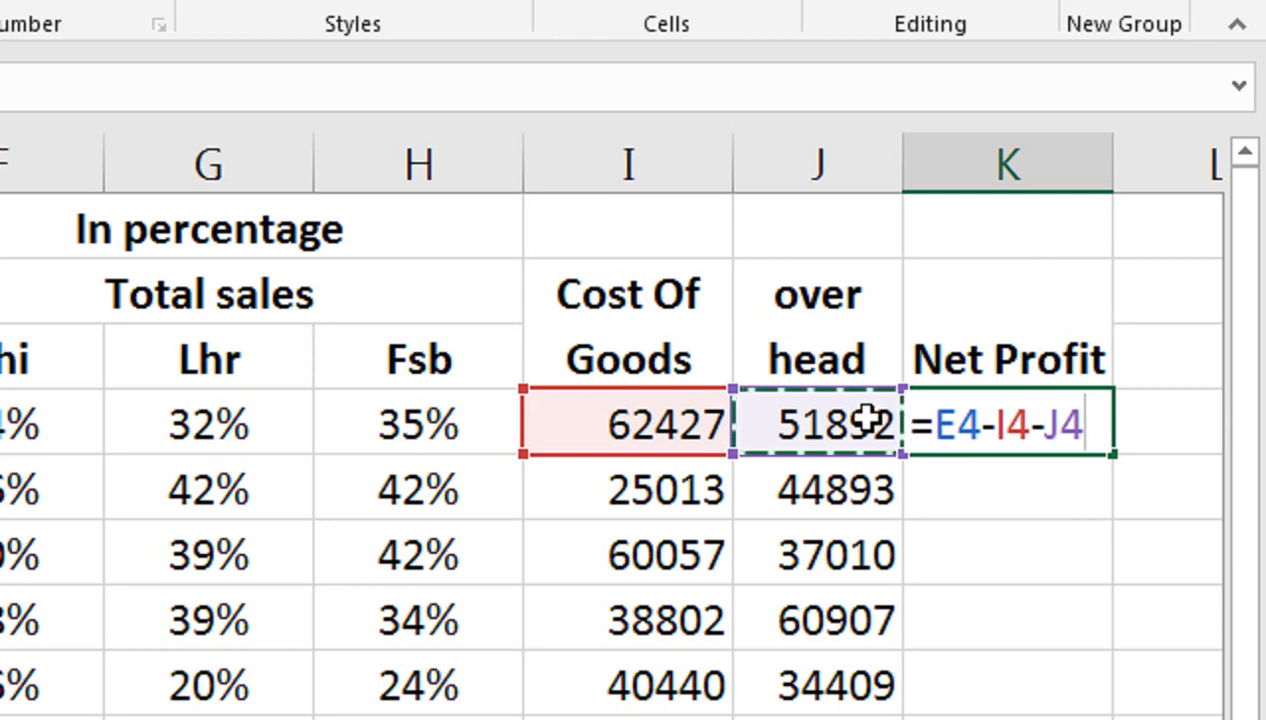
pyautogui.press('Return')
# Step: Fill the net profit formula from K4 down through December in K15
pyautogui.click(1078, 425)
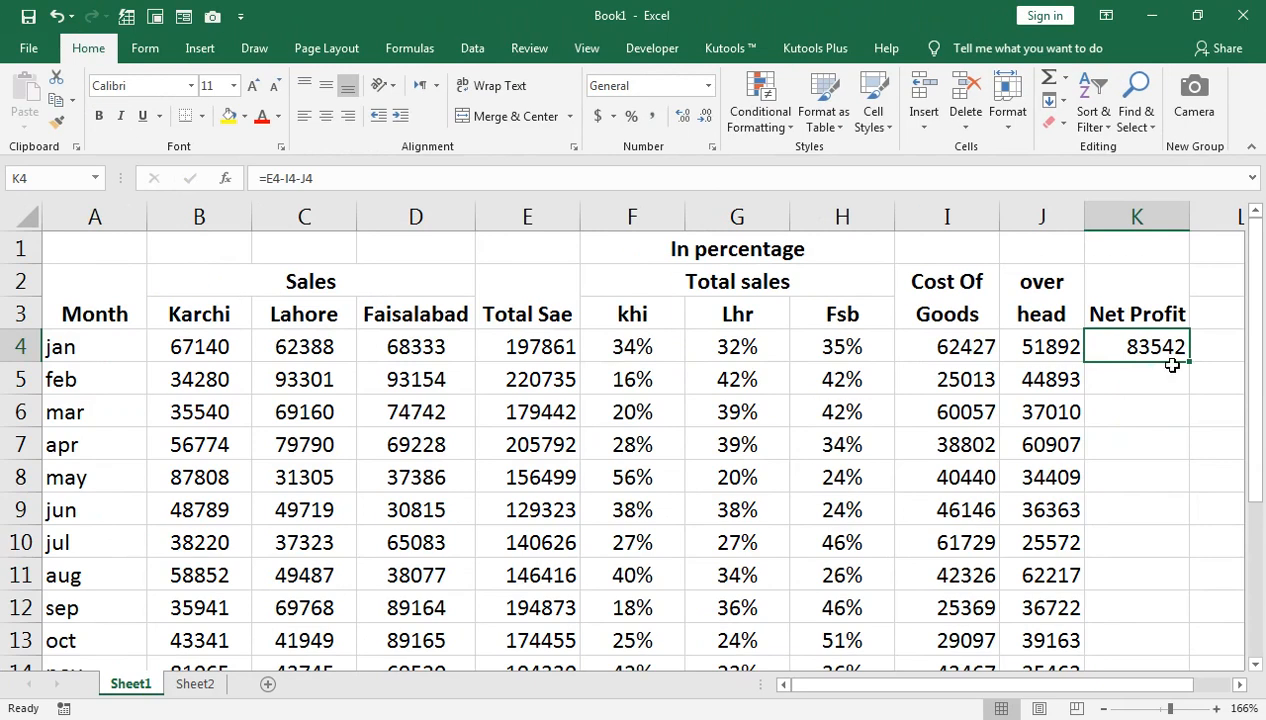
pyautogui.doubleClick(1192, 364)
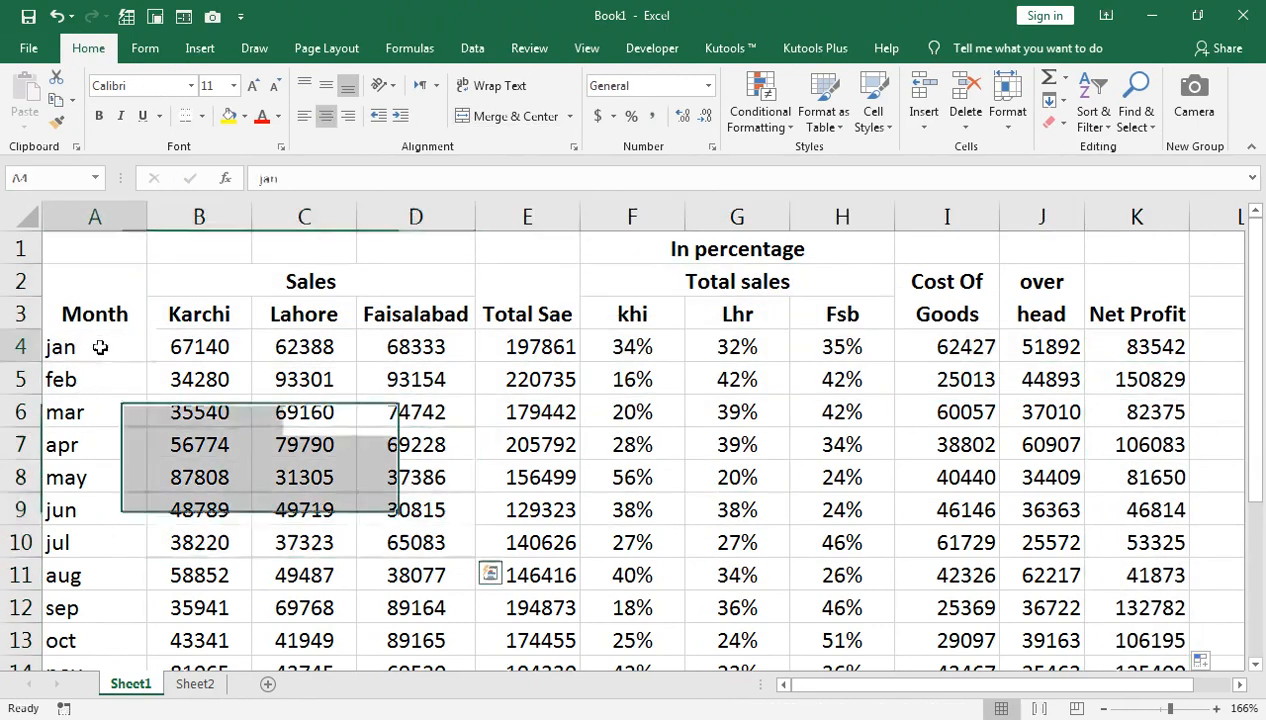
# Step: Apply All Borders to the monthly data in A4:K15
pyautogui.hotkey('ctrl', 'shift', 'Right')
pyautogui.hotkey('ctrl', 'shift', 'Down')
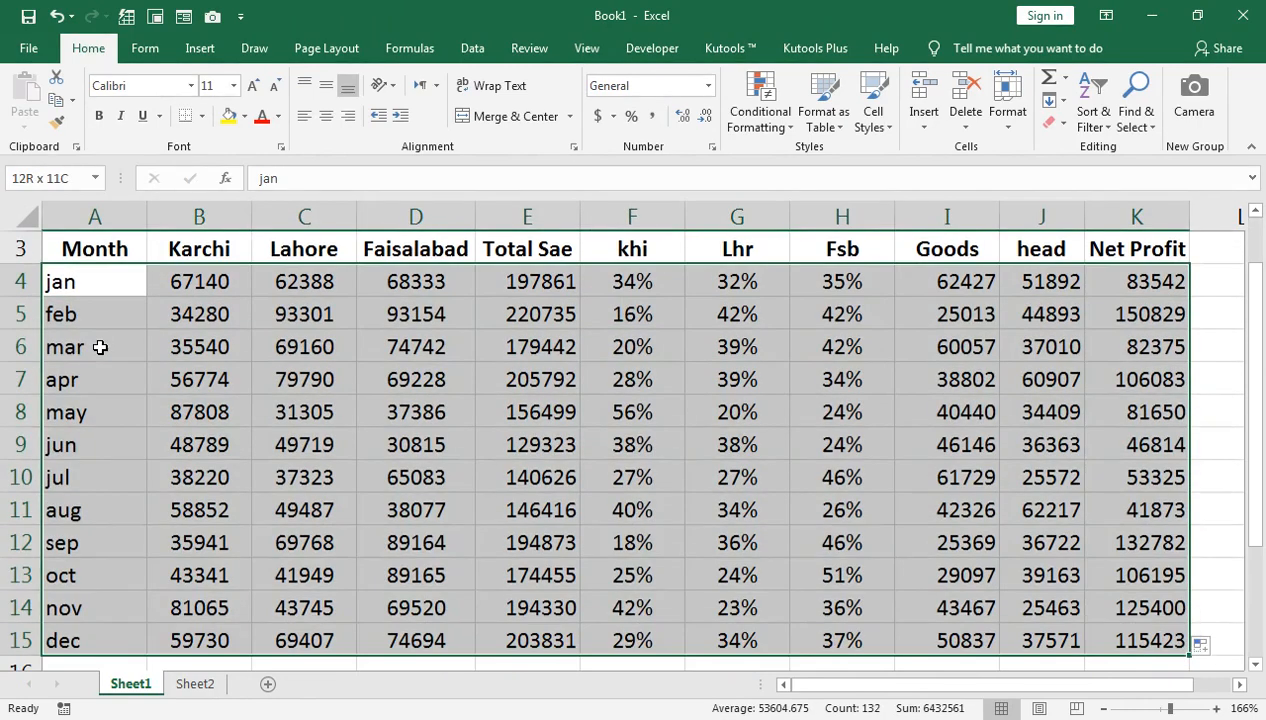
pyautogui.click(201, 116)
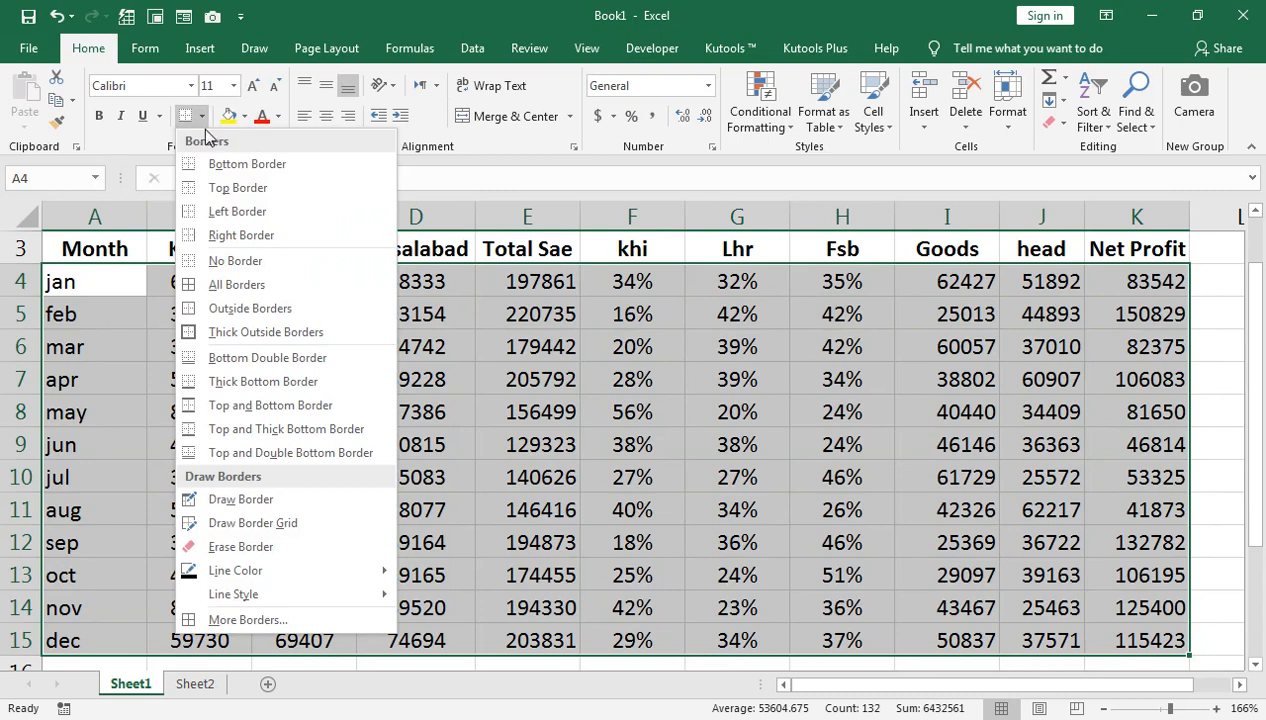
pyautogui.click(234, 286)
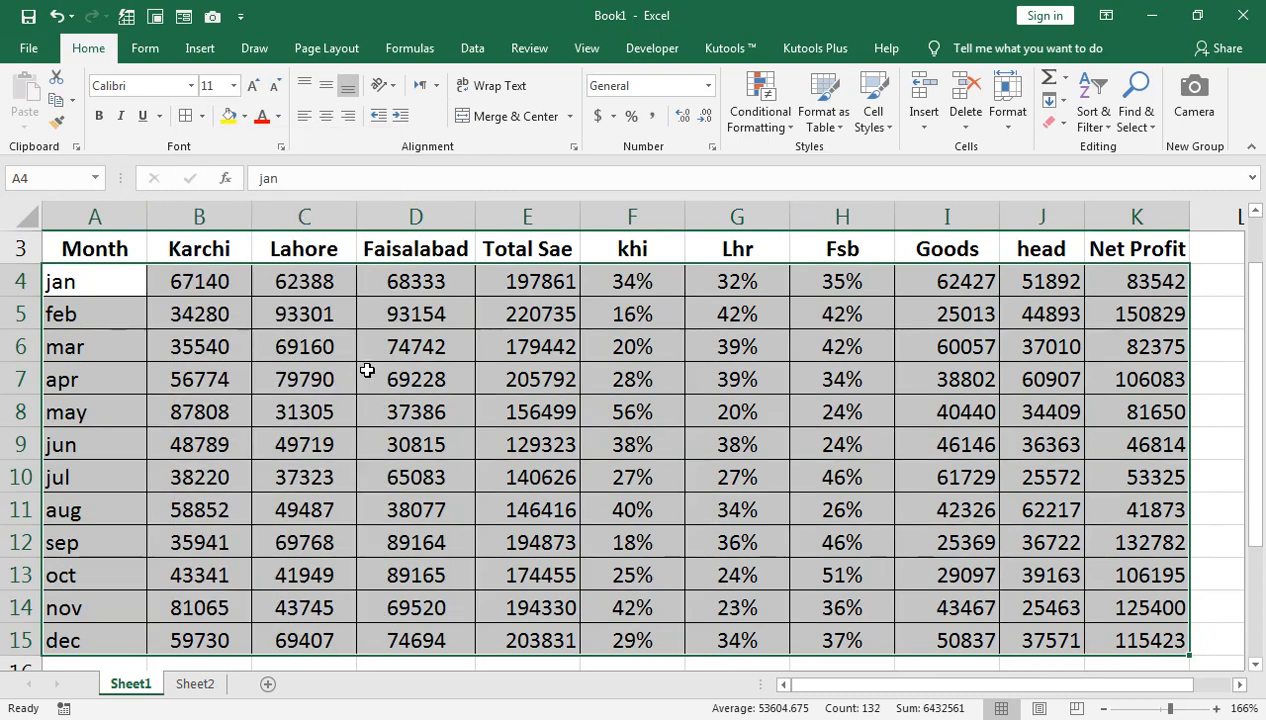
# Step: Give the header rows A1:K3 a dark blue fill and a light blue font color
pyautogui.scroll(1, 399, 405)
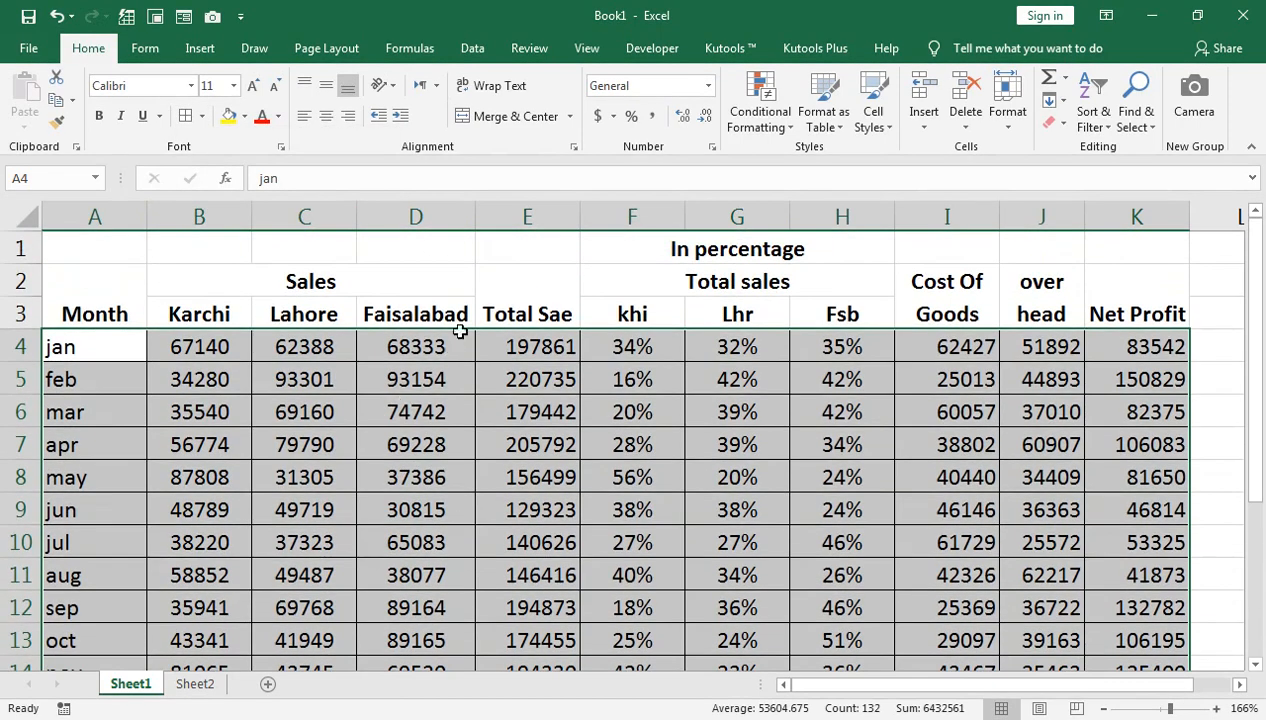
pyautogui.moveTo(104, 248); pyautogui.dragTo(1105, 313)
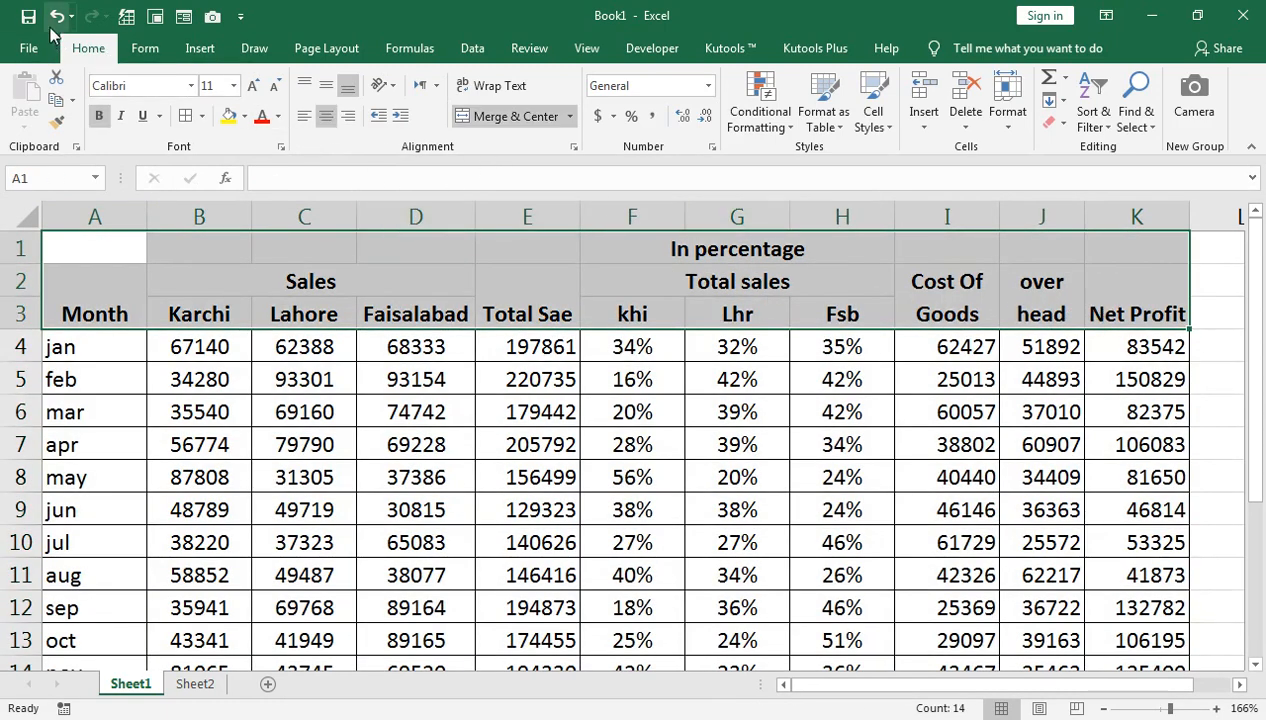
pyautogui.click(245, 116)
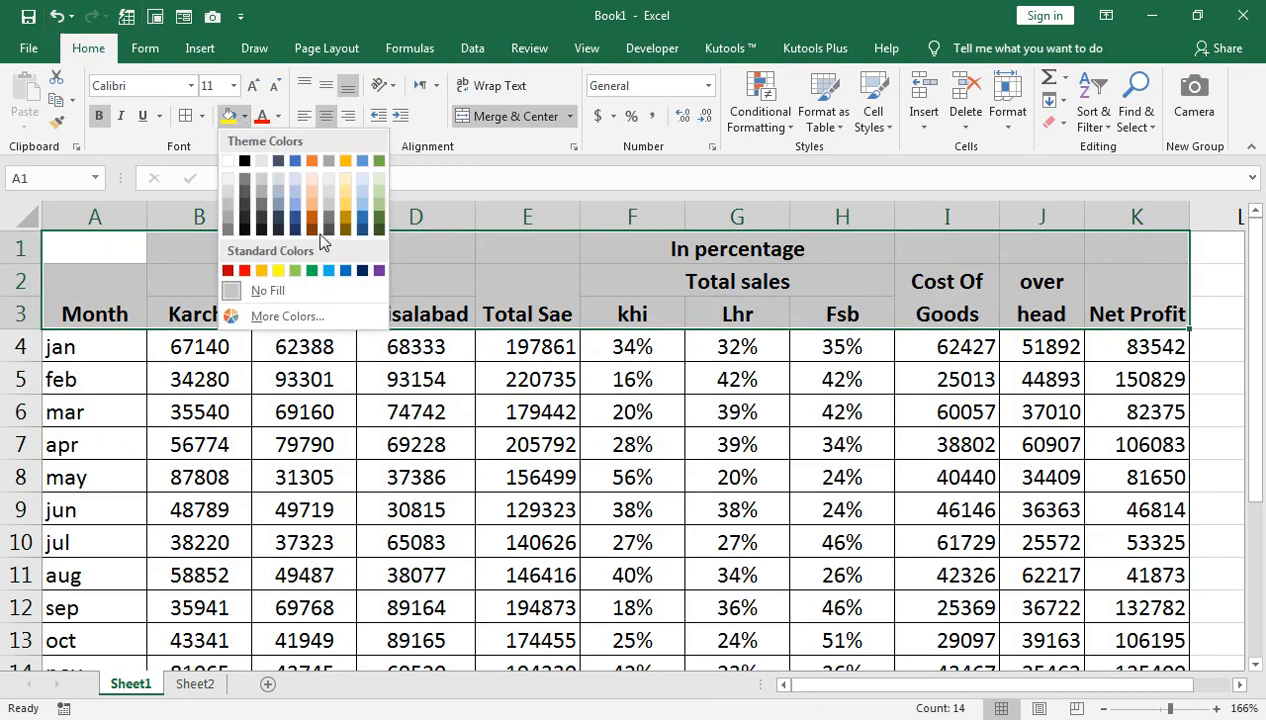
pyautogui.click(362, 230)
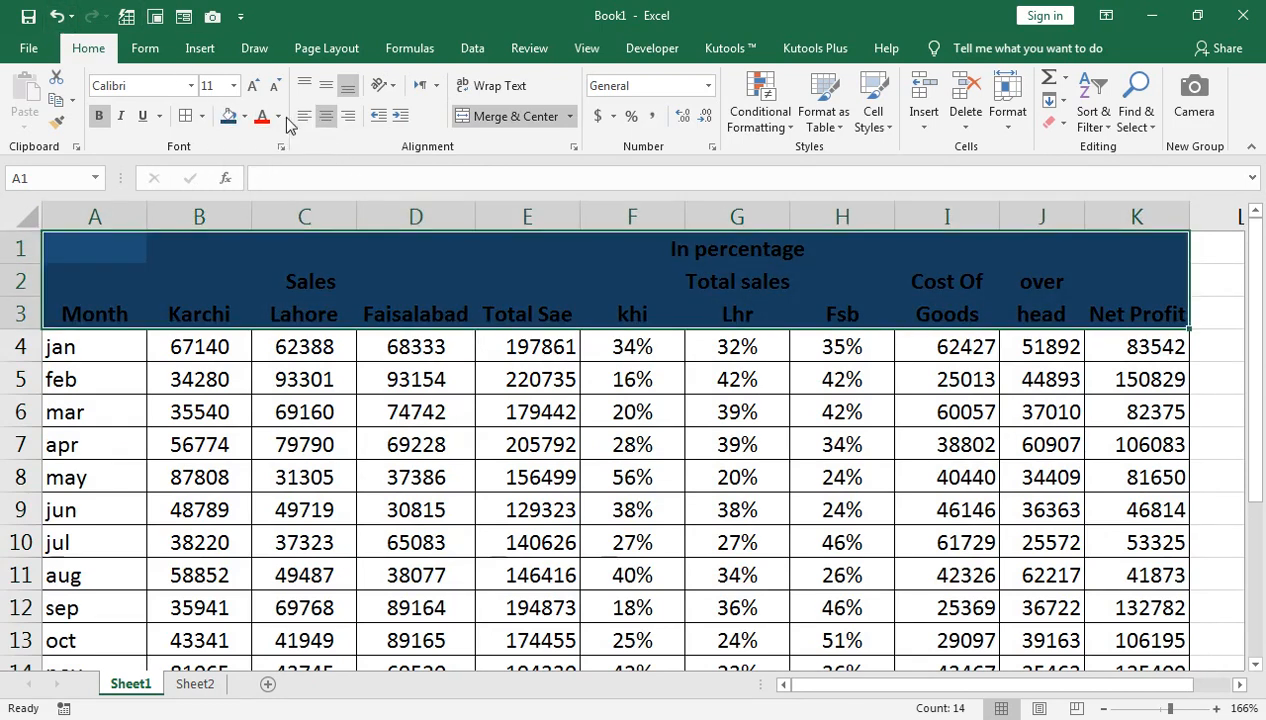
pyautogui.click(279, 116)
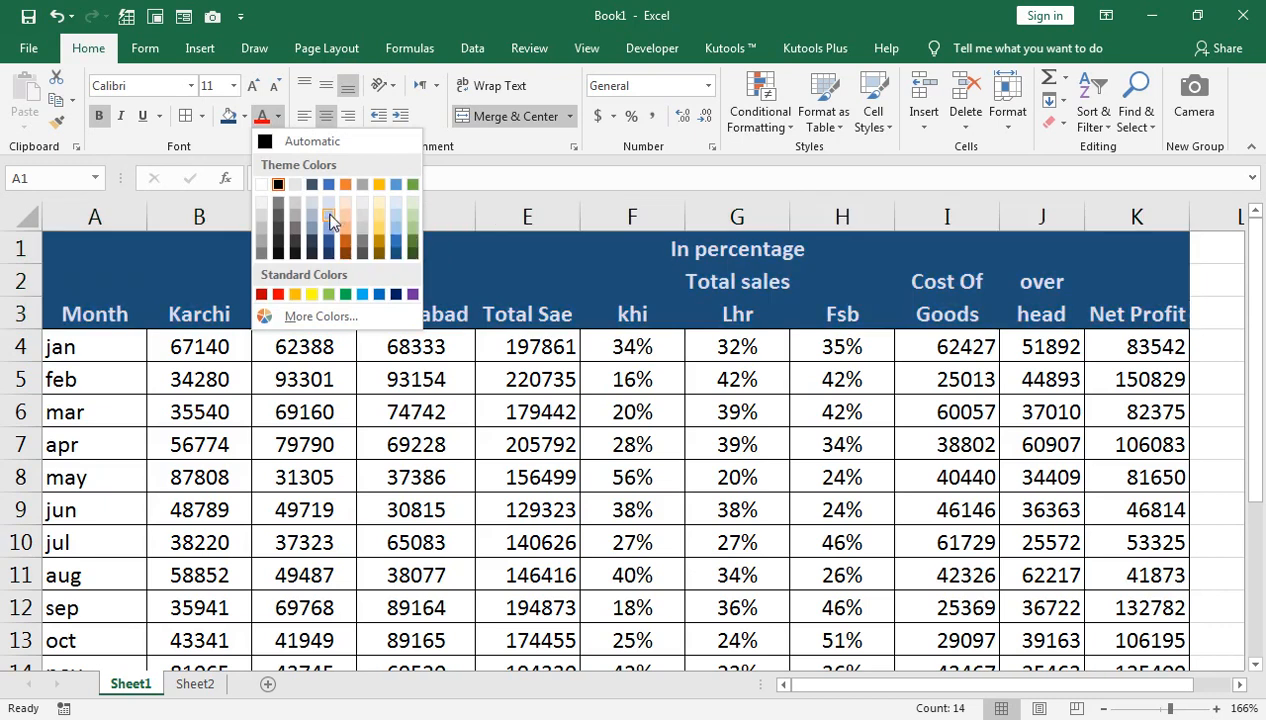
pyautogui.click(331, 213)
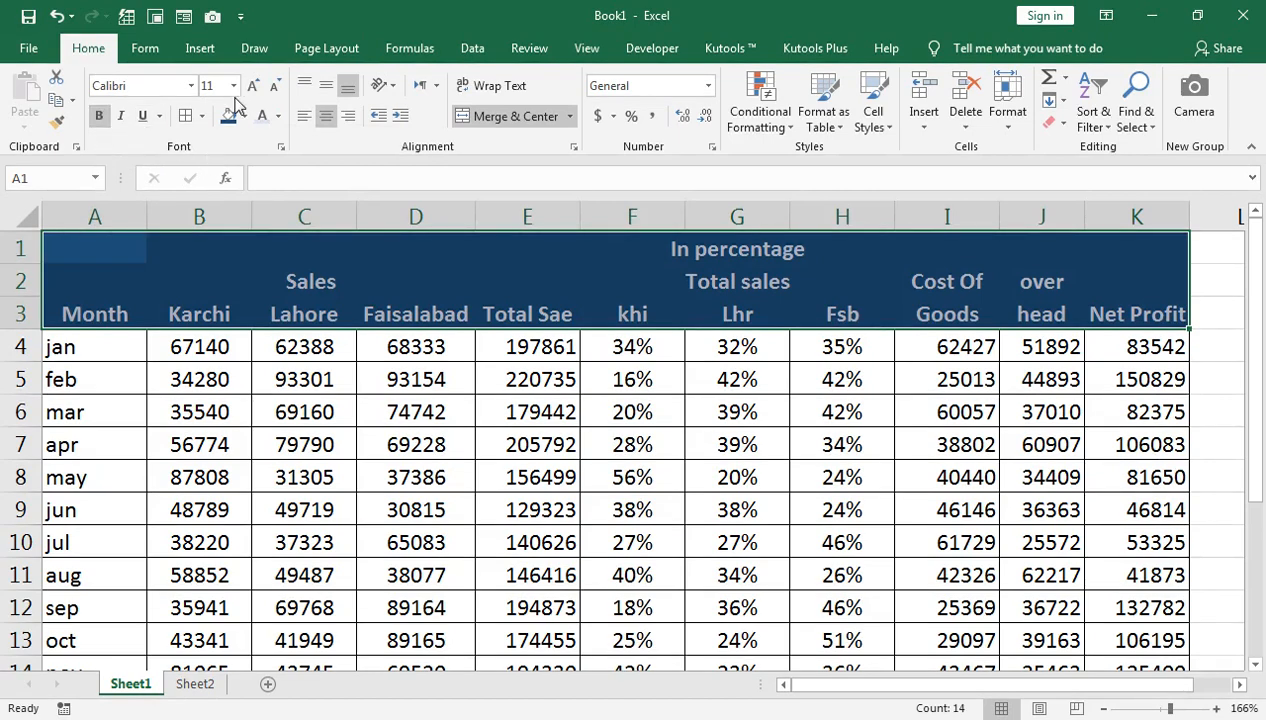
# Step: Change the font of the header rows A1:K3 to Adobe Gurmukhi
pyautogui.click(190, 85)
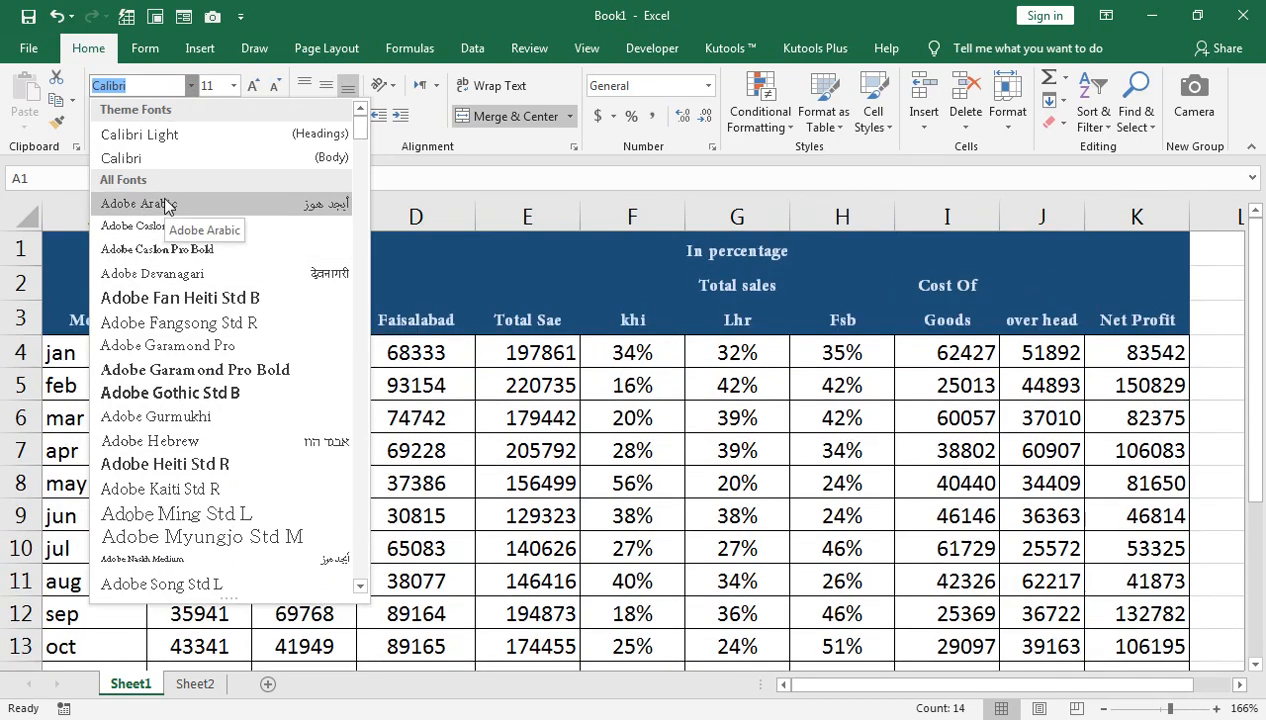
pyautogui.click(174, 418)
pyautogui.click(176, 418)
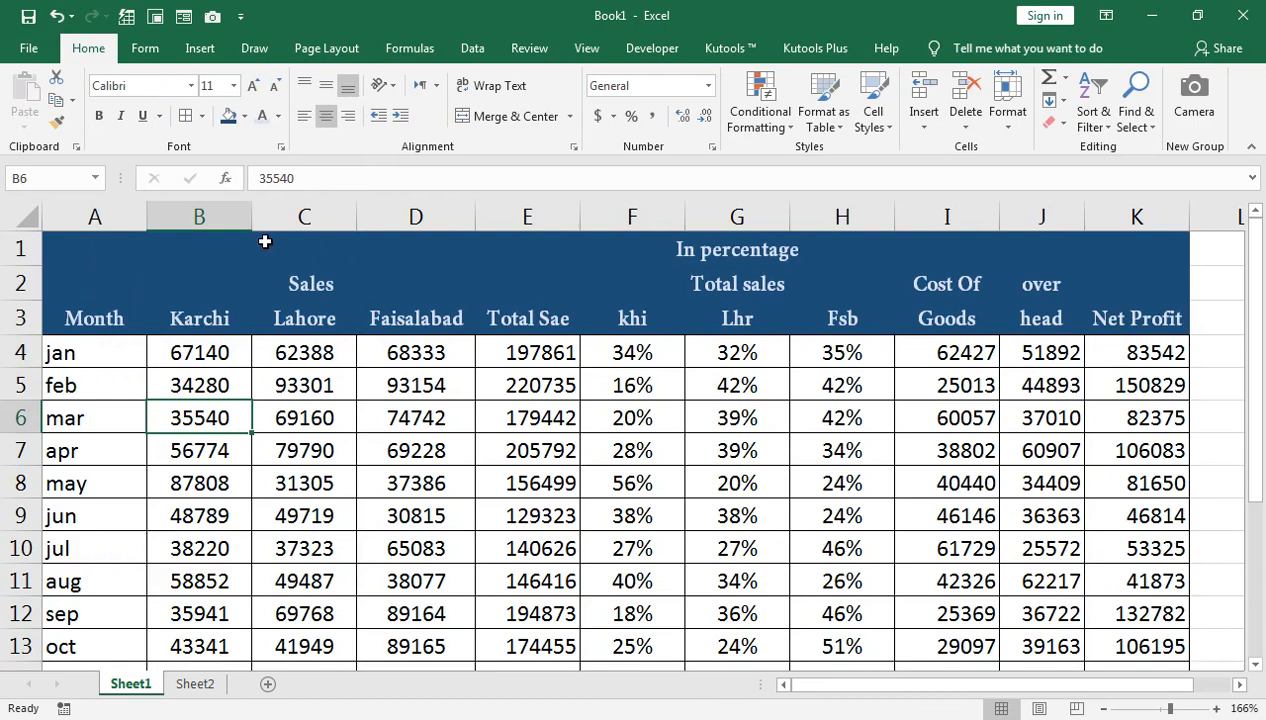